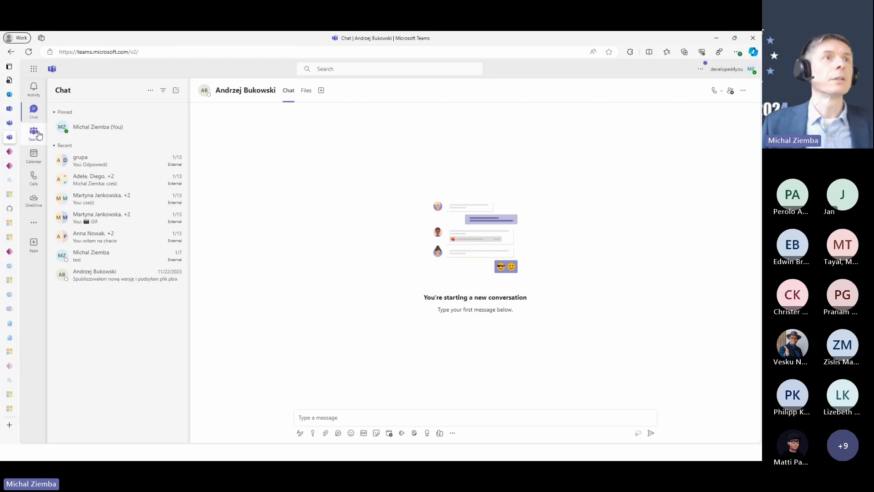
# Step: Open the Microsoft Copilot Studio app in Teams and go to the topics of the Company support bot
pyautogui.click(33, 222)
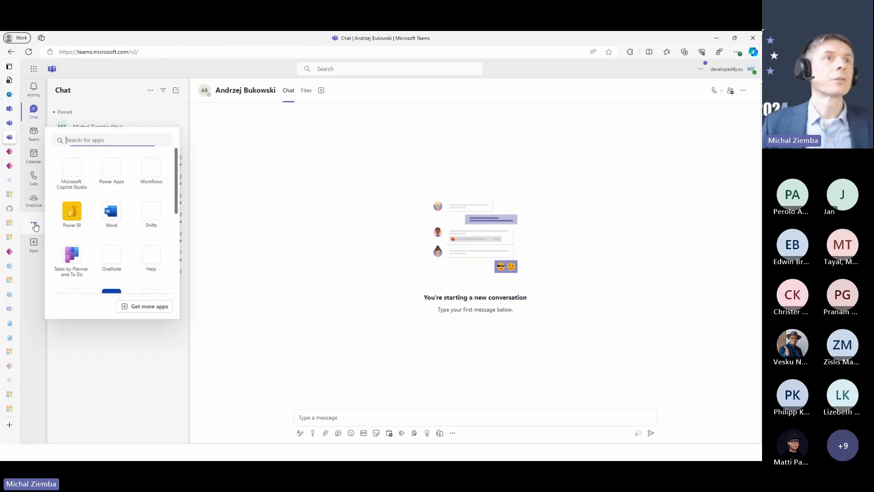
pyautogui.click(77, 171)
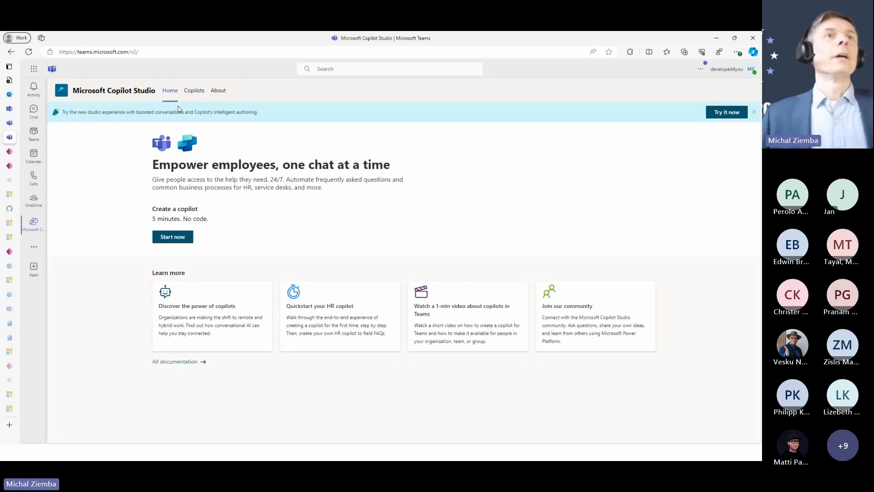
pyautogui.click(194, 90)
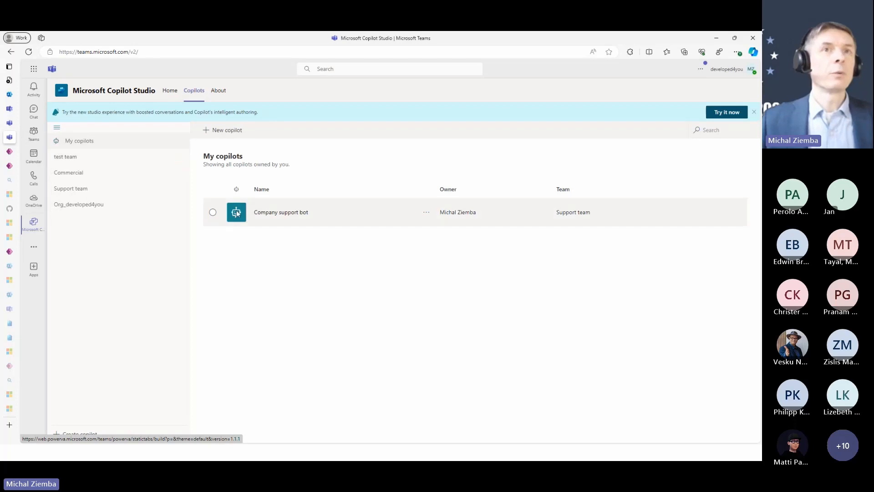
pyautogui.click(284, 213)
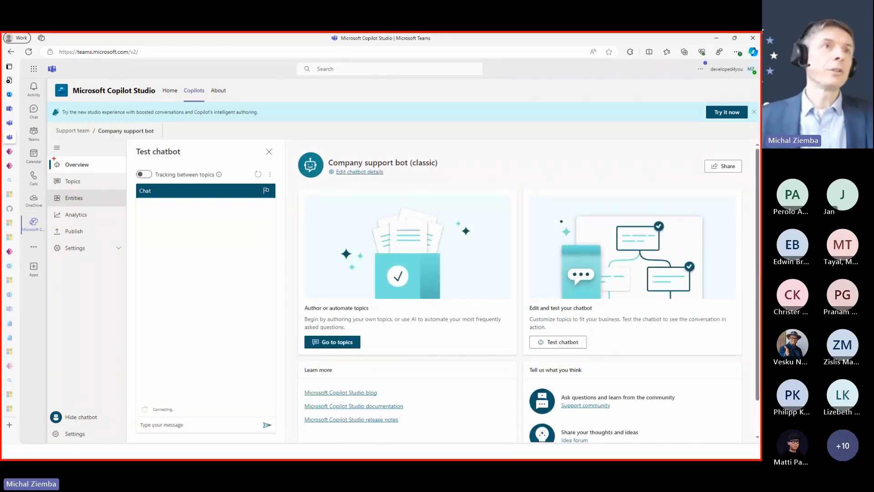
pyautogui.moveTo(50, 162); pyautogui.dragTo(77, 187)
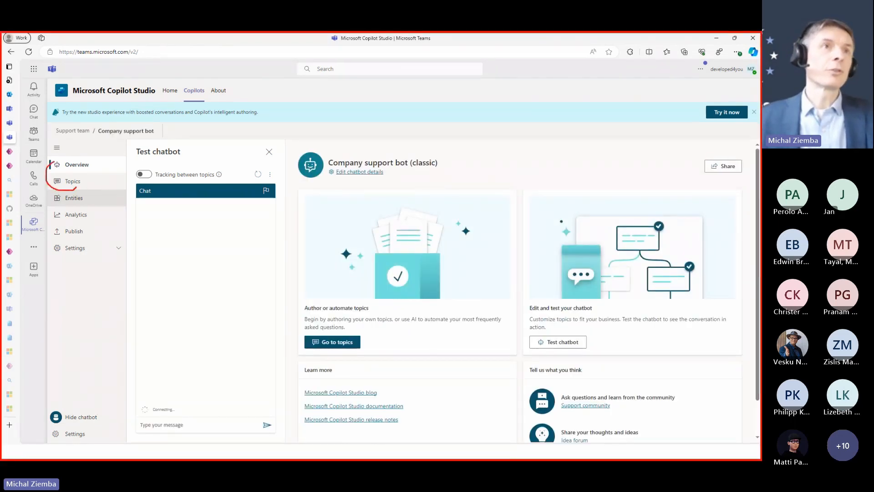
pyautogui.click(72, 181)
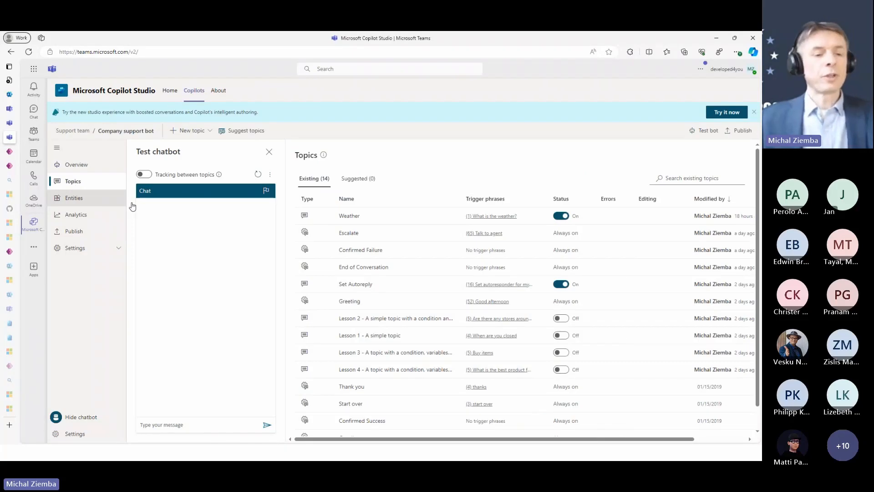
pyautogui.hotkey('ctrl', '2')
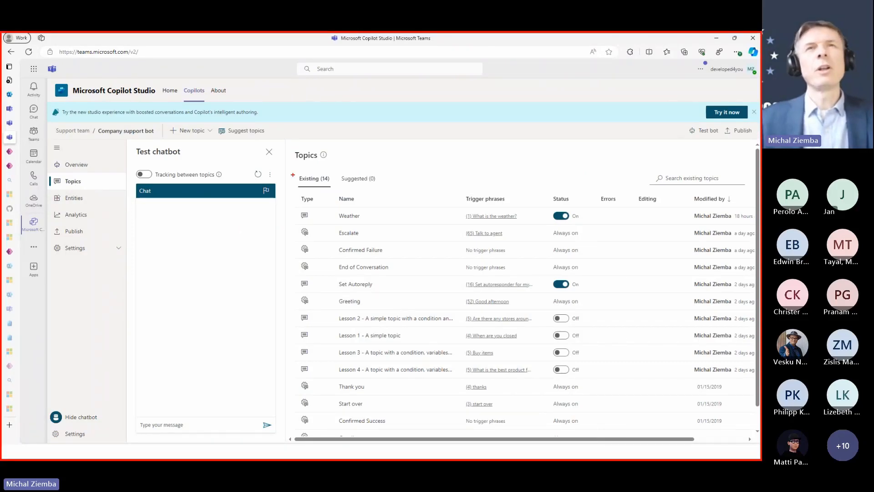
pyautogui.moveTo(294, 169); pyautogui.dragTo(568, 190)
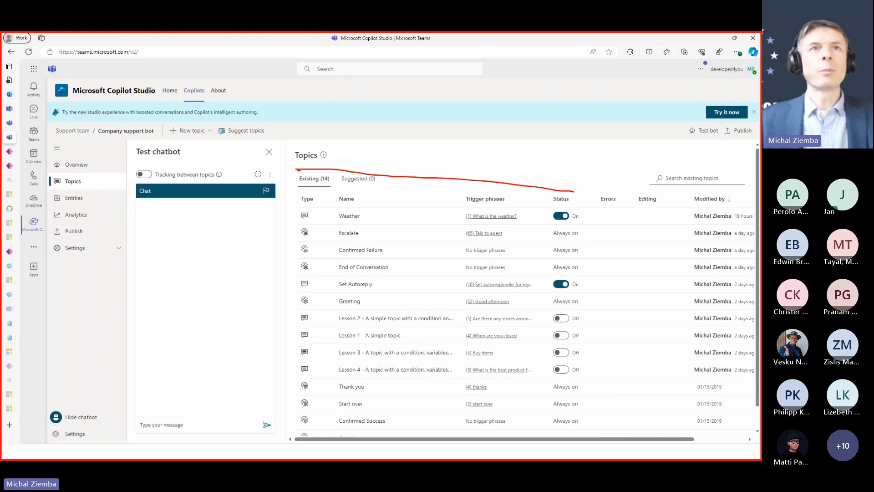
pyautogui.moveTo(299, 171); pyautogui.dragTo(280, 400)
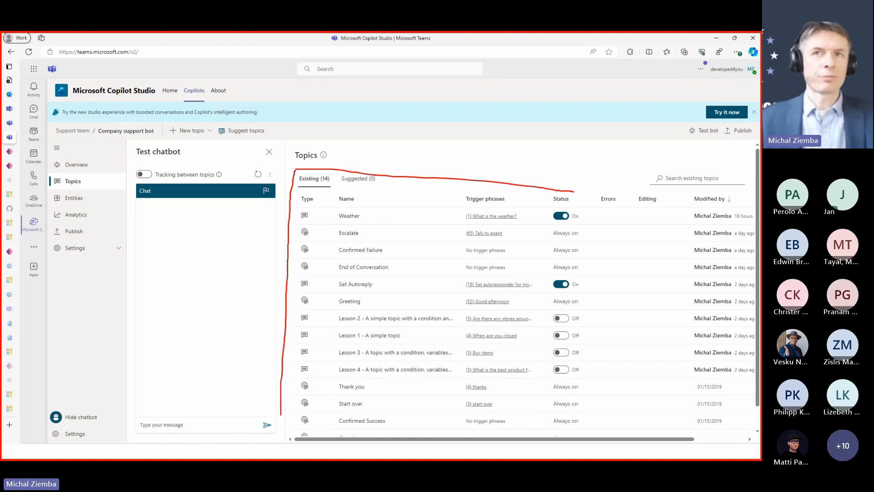
pyautogui.press('Escape')
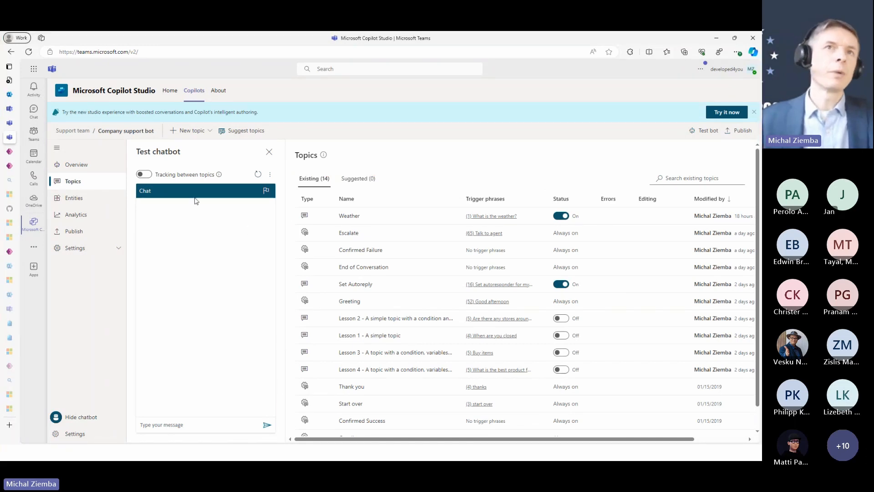
# Step: Create a new topic from blank and add the trigger phrase "What is the weather?"
pyautogui.click(206, 132)
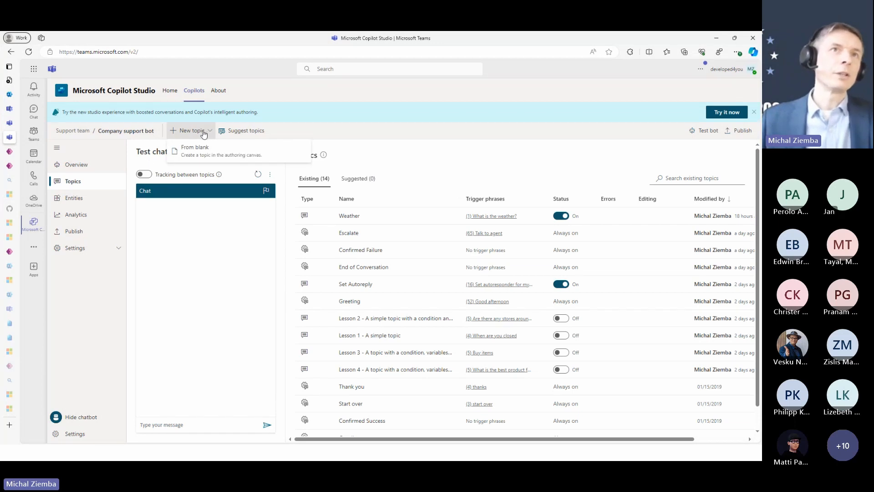
pyautogui.click(197, 152)
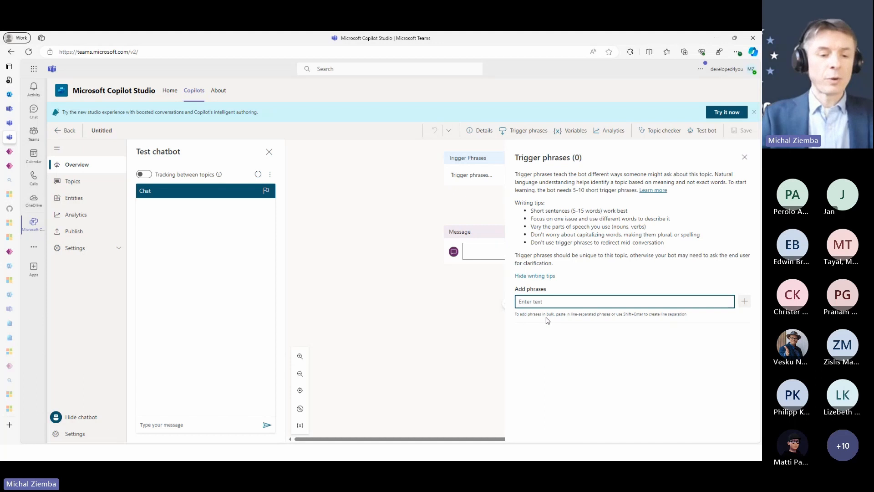
pyautogui.write('What is')
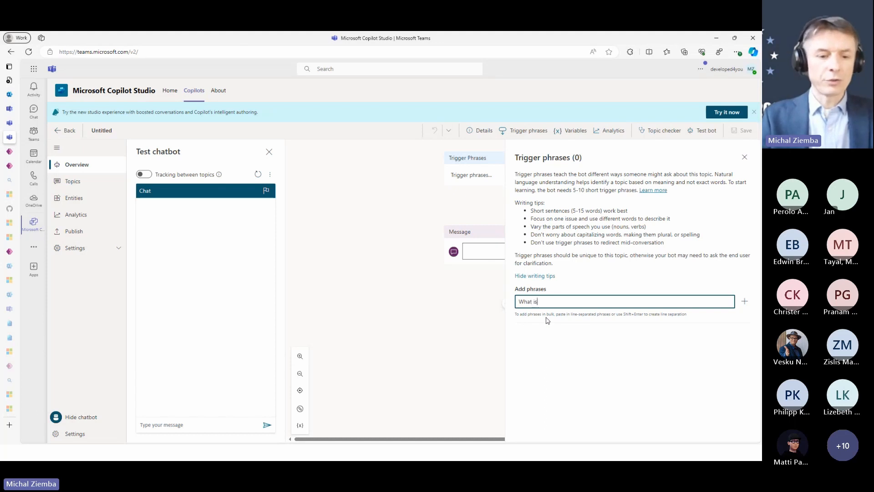
pyautogui.write(' the wea')
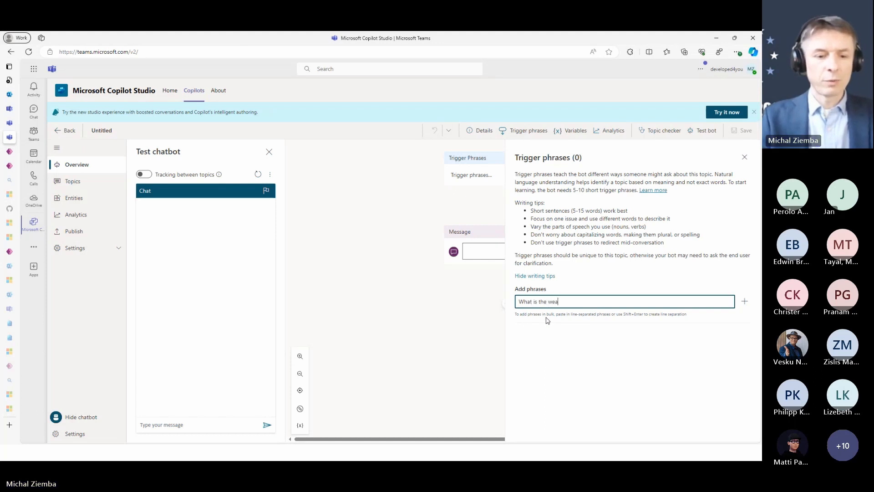
pyautogui.write('ther?')
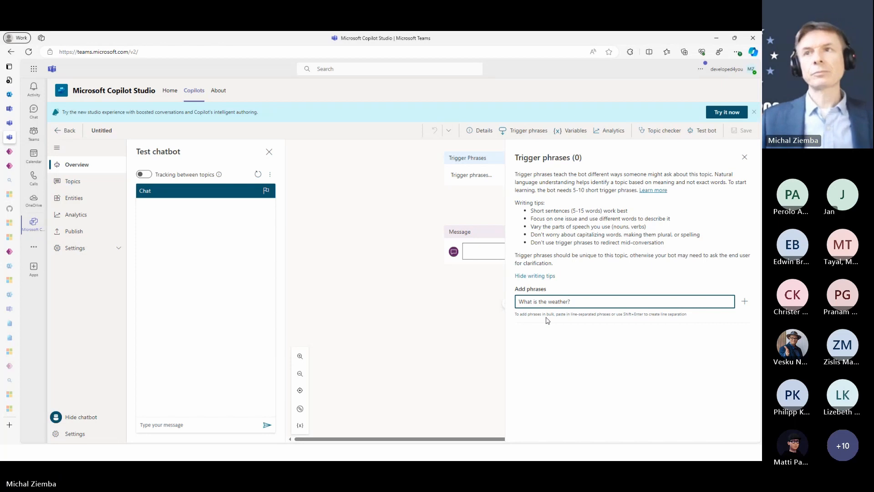
pyautogui.click(743, 302)
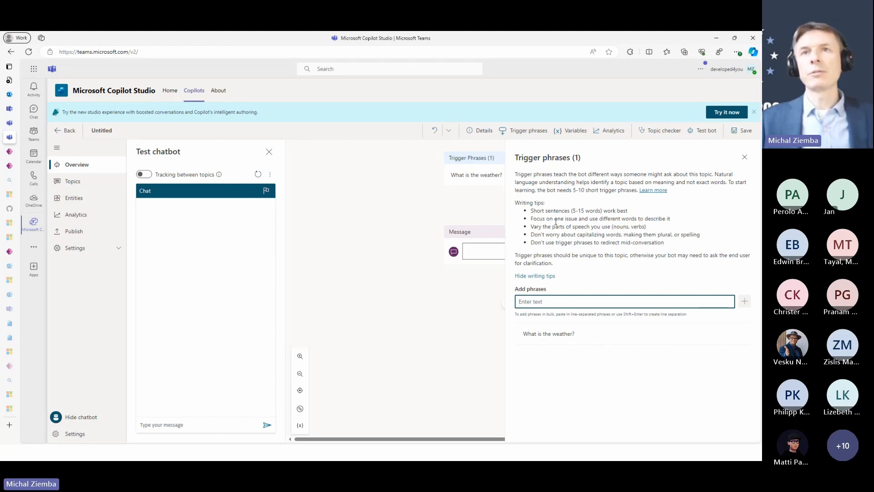
pyautogui.click(745, 158)
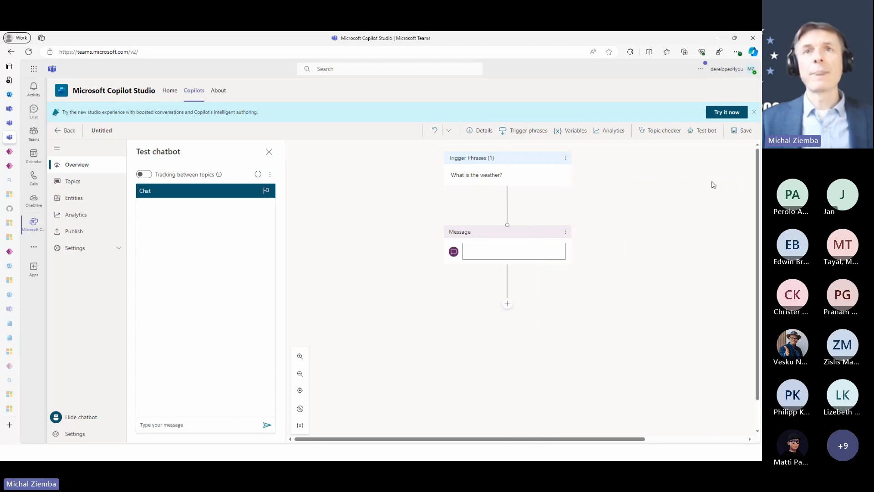
# Step: Replace the empty Message node with a question node that asks "What is your location?"
pyautogui.click(565, 232)
pyautogui.click(578, 239)
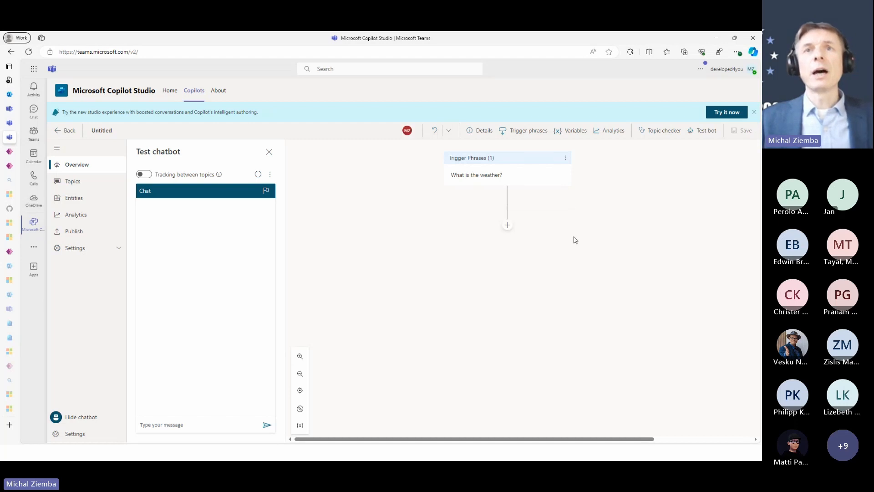
pyautogui.click(507, 225)
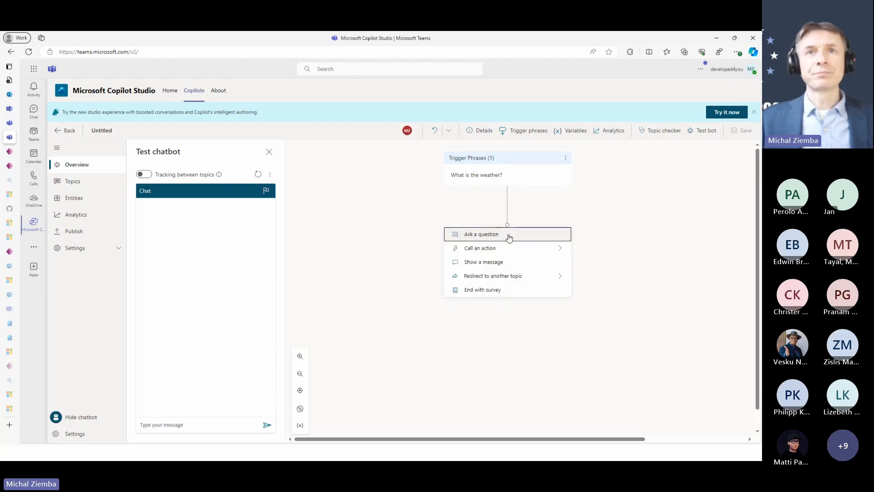
pyautogui.click(509, 235)
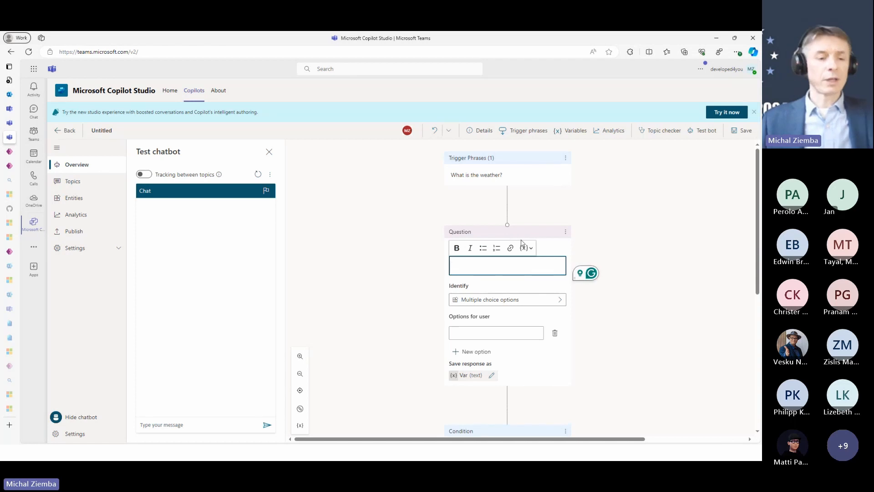
pyautogui.write('Wha')
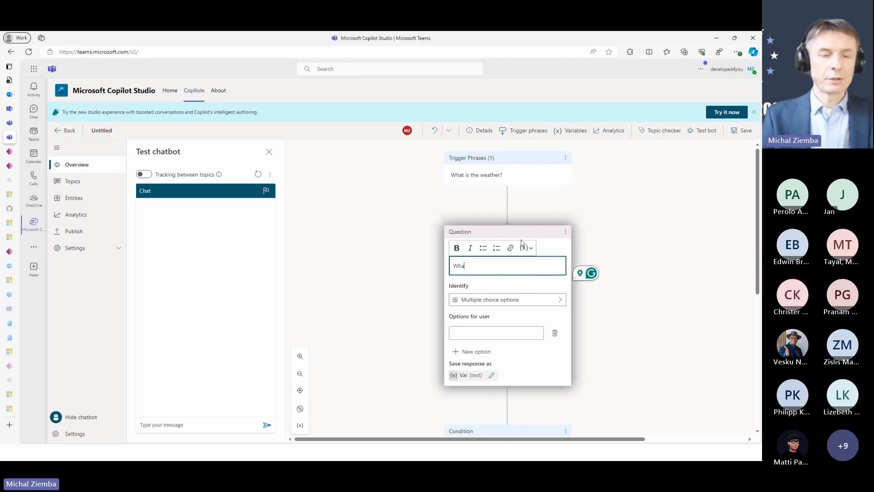
pyautogui.write('t is')
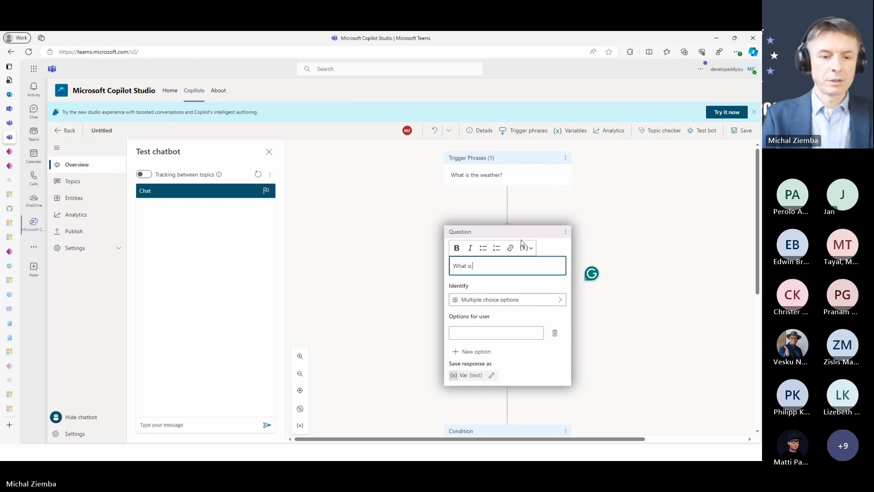
pyautogui.write(' your location?')
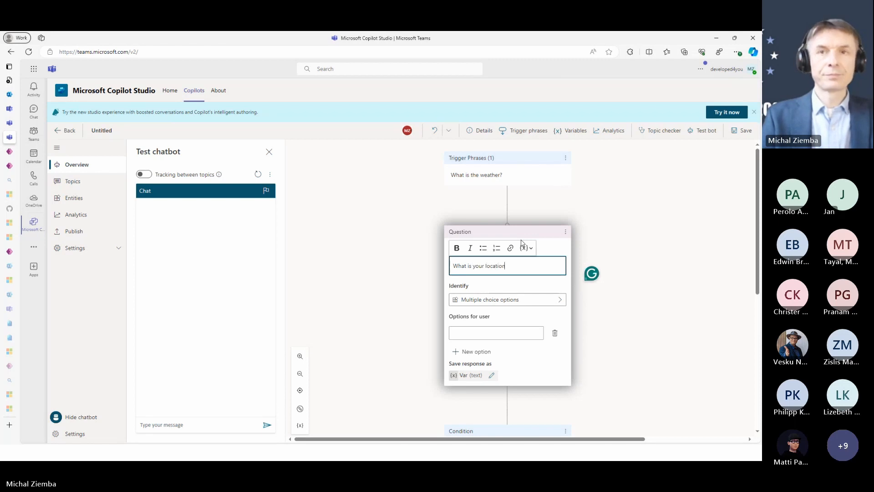
# Step: Set the location question to identify the prebuilt City entity in the response
pyautogui.click(531, 308)
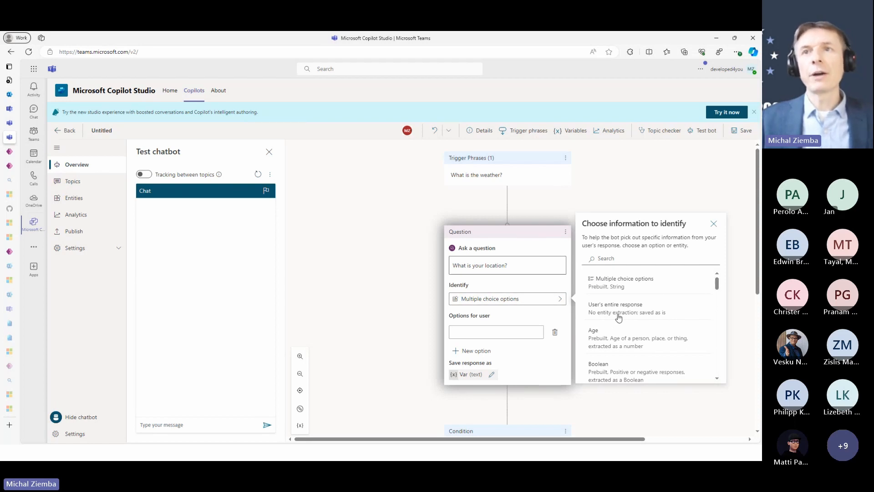
pyautogui.moveTo(717, 285); pyautogui.dragTo(717, 292)
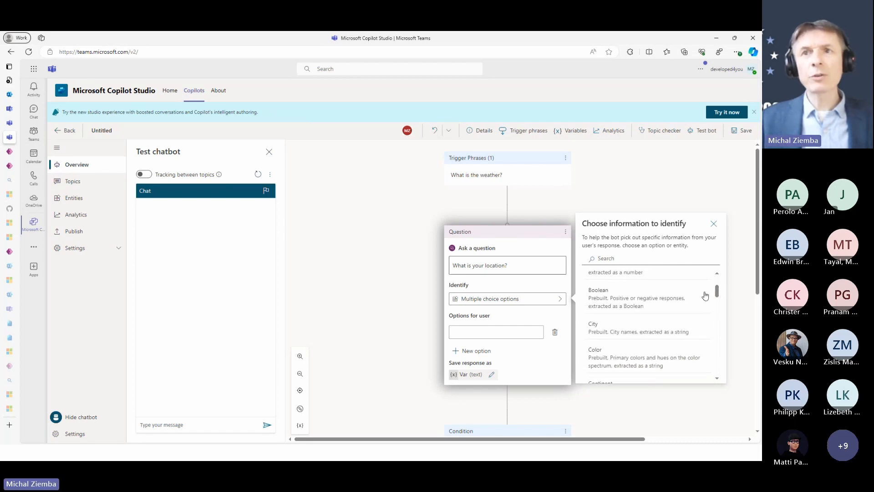
pyautogui.click(631, 336)
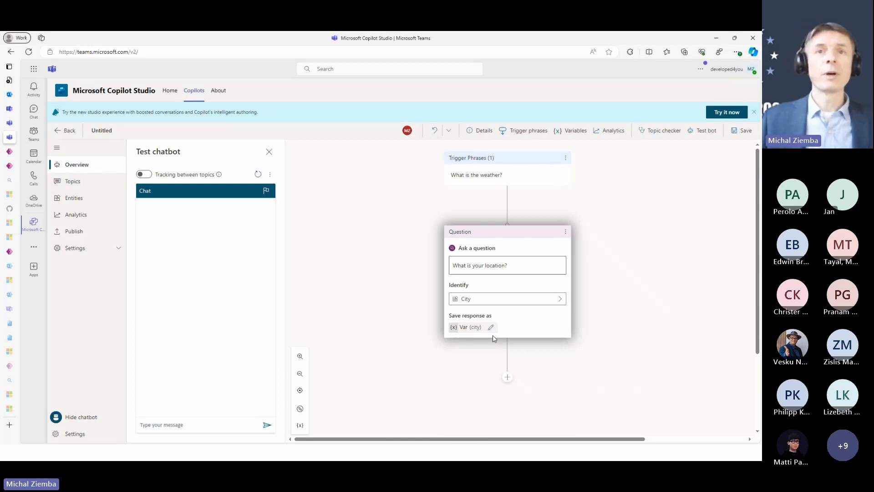
pyautogui.hotkey('ctrl', '2')
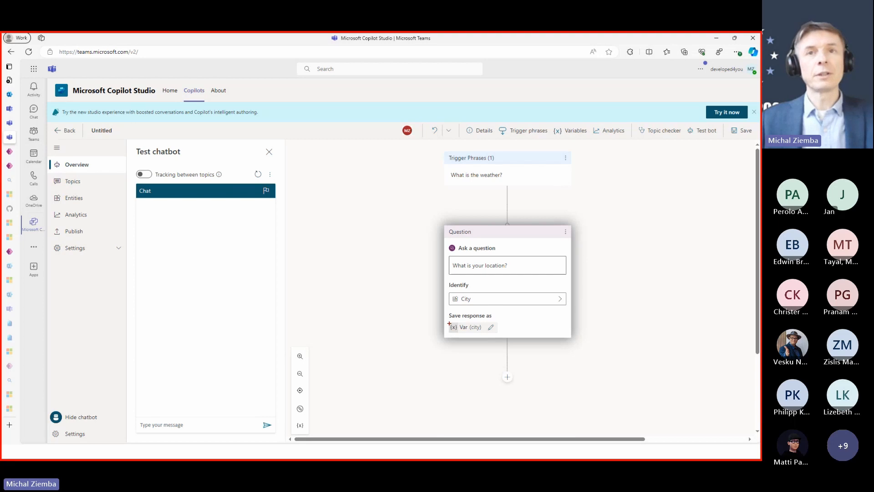
pyautogui.moveTo(449, 307)
pyautogui.mouseDown()
pyautogui.moveTo(480, 350)
pyautogui.moveTo(516, 347)
pyautogui.mouseUp()
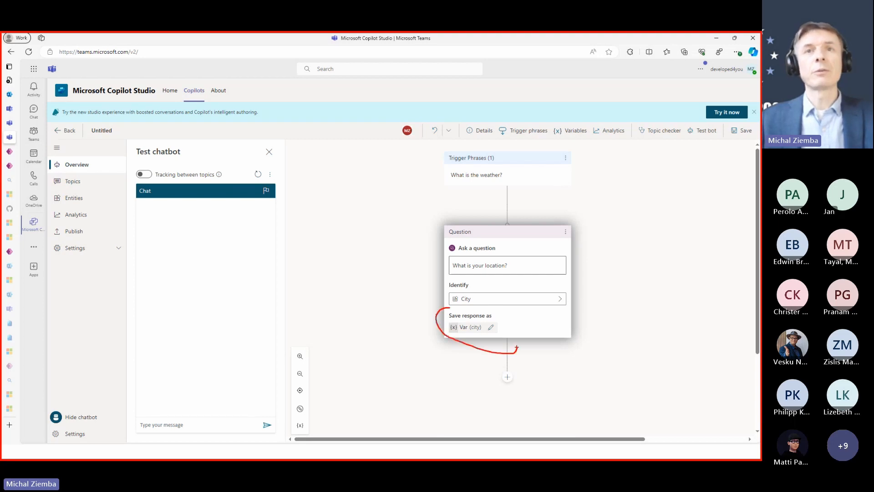
pyautogui.press('Escape')
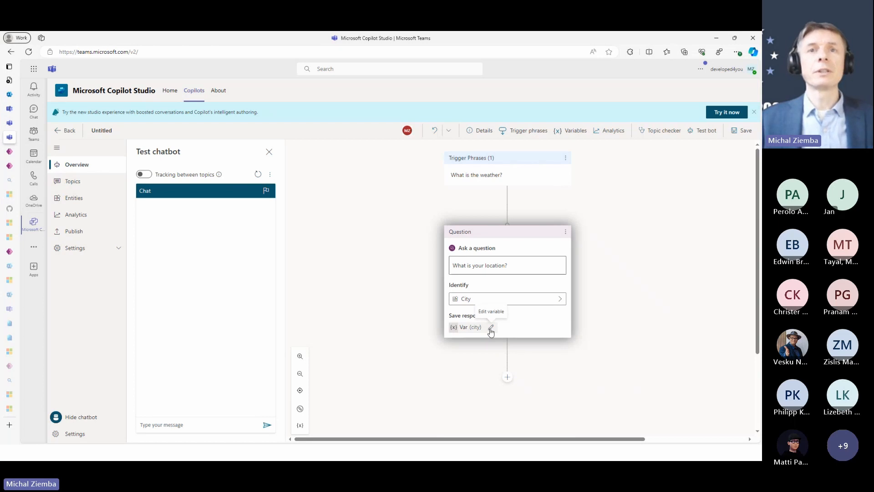
# Step: Rename the variable that stores the question's response to Var_location and close its properties
pyautogui.click(490, 328)
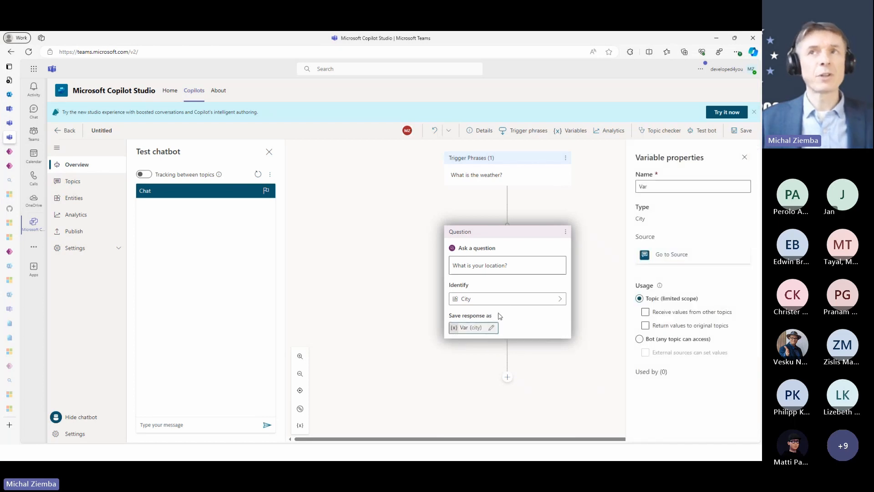
pyautogui.click(659, 188)
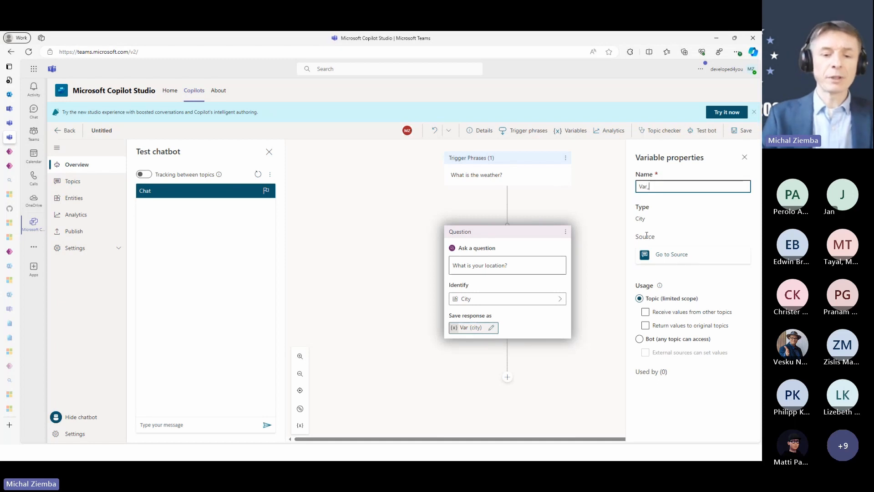
pyautogui.write('_lo')
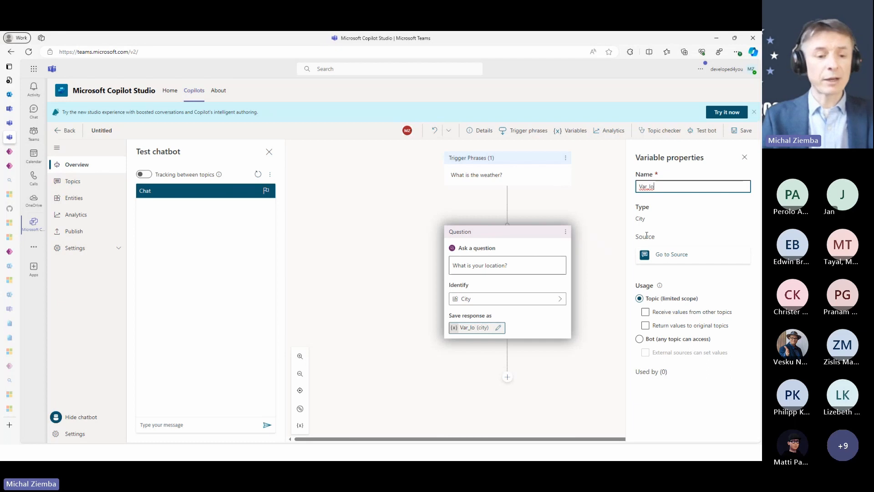
pyautogui.write('ca')
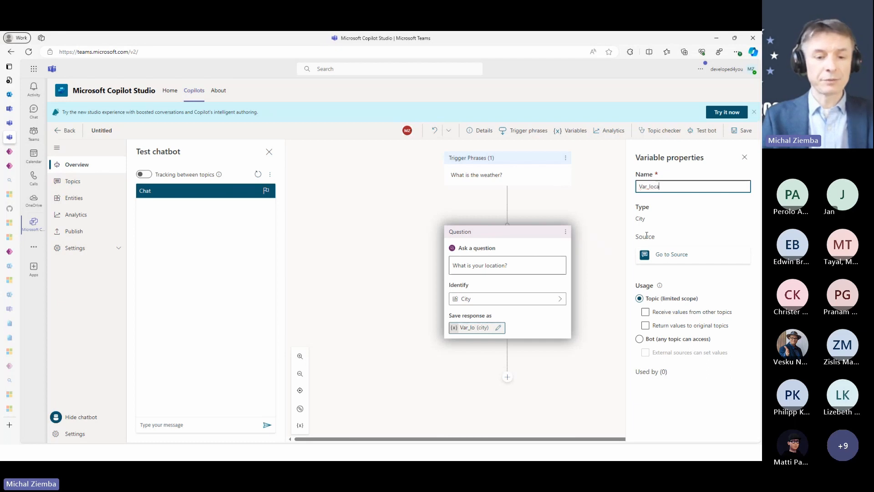
pyautogui.write('tion')
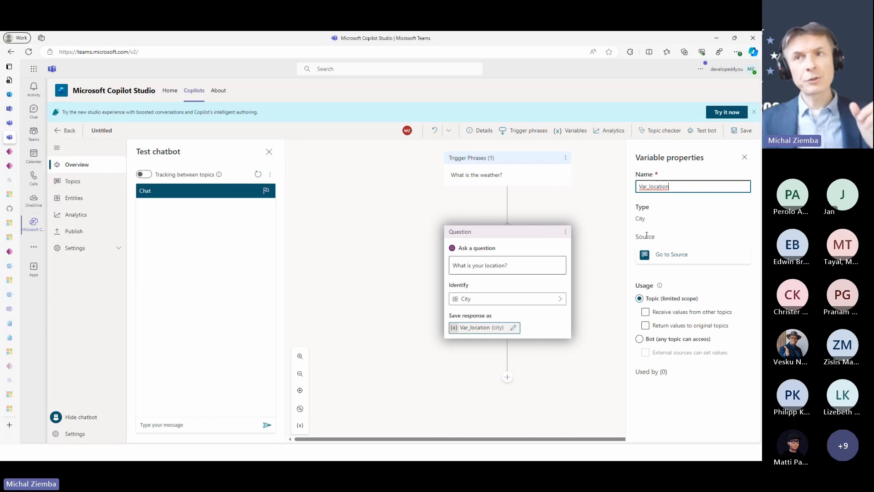
pyautogui.click(744, 158)
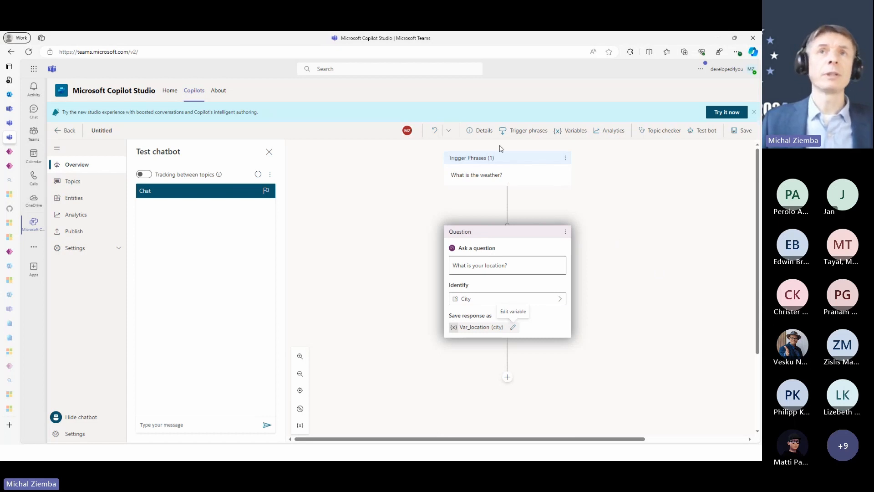
# Step: Name the untitled topic Weather in its details and save the topic
pyautogui.click(481, 131)
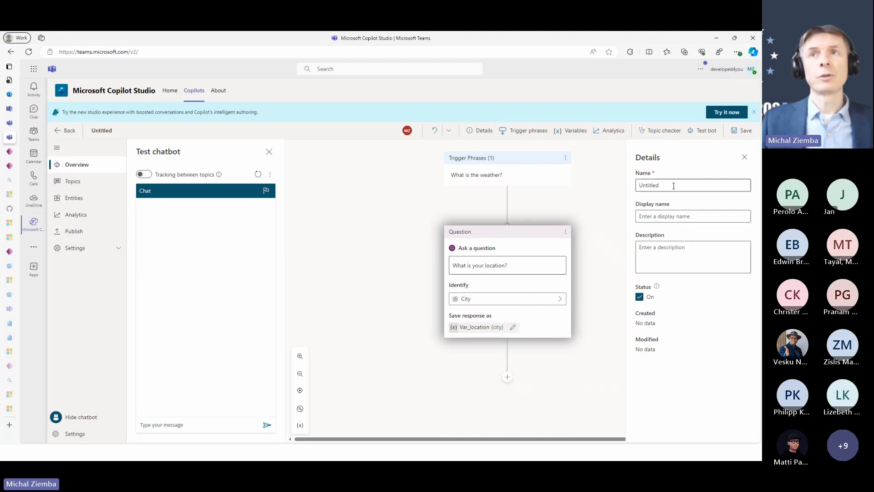
pyautogui.moveTo(673, 185); pyautogui.dragTo(624, 193)
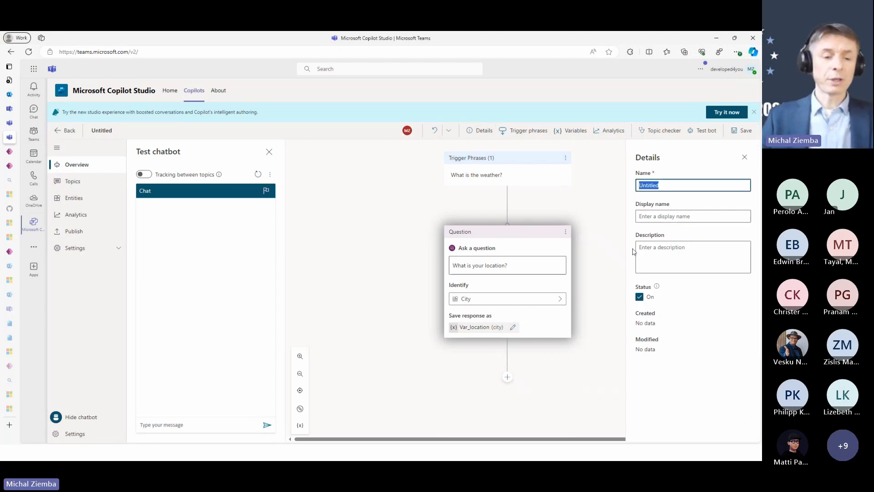
pyautogui.write('Weather')
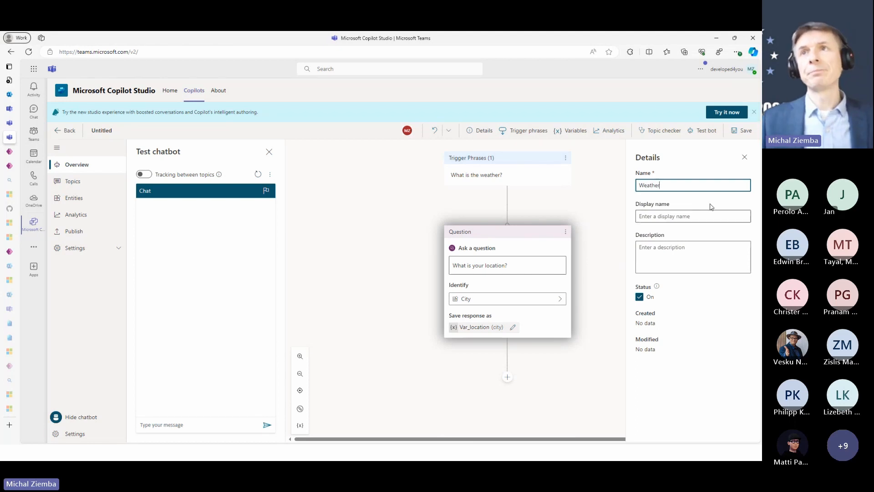
pyautogui.click(744, 157)
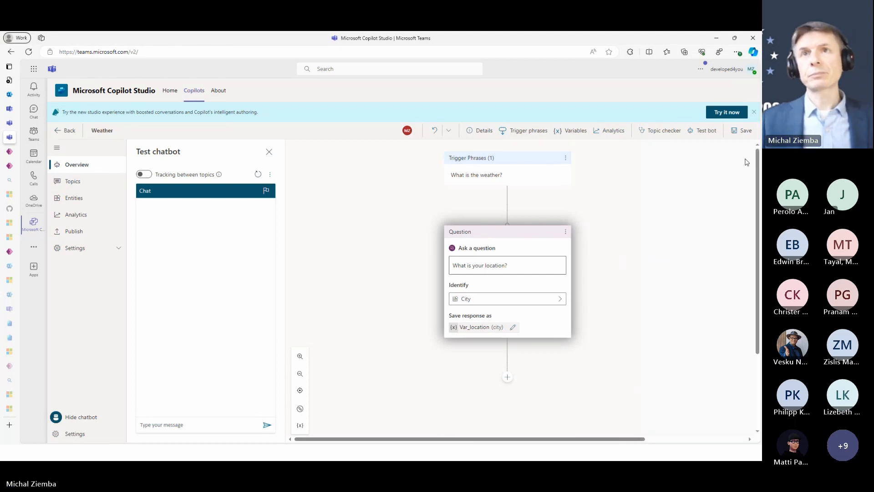
pyautogui.click(741, 131)
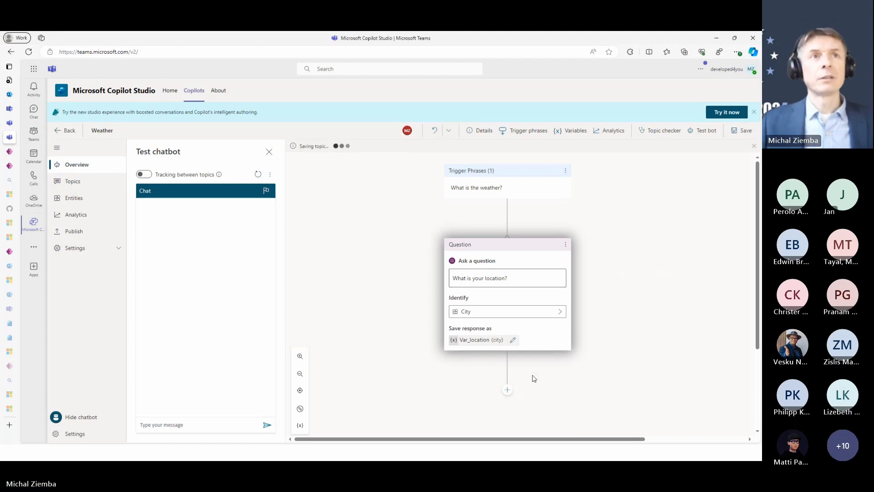
# Step: Hide the test chat and add an action after the location question that creates a flow from the Power Virtual Agents Flow Template
pyautogui.click(269, 151)
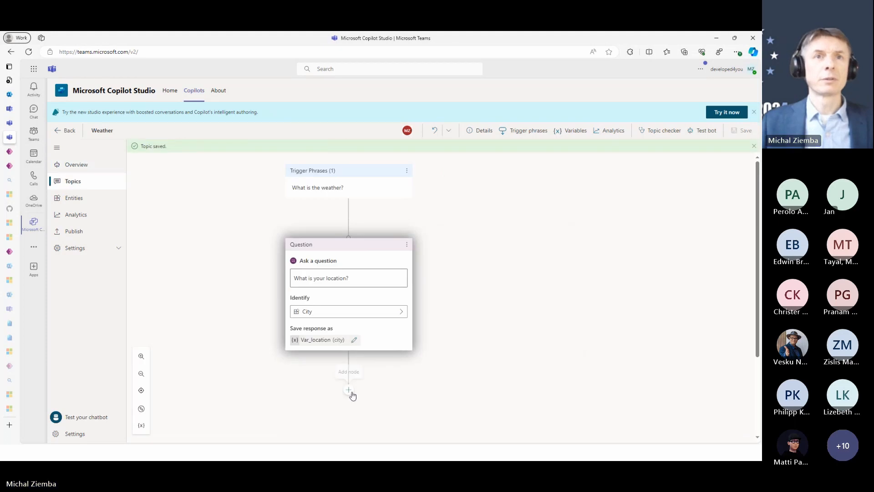
pyautogui.scroll(-2, 373, 229)
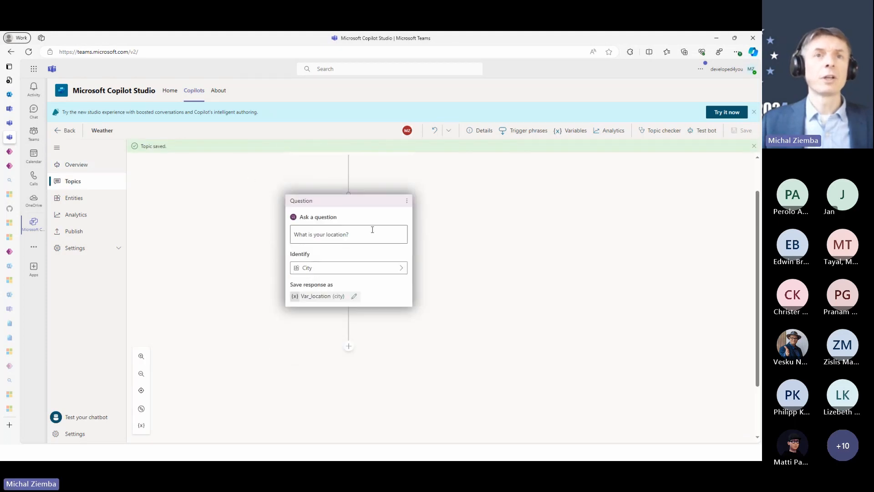
pyautogui.click(348, 302)
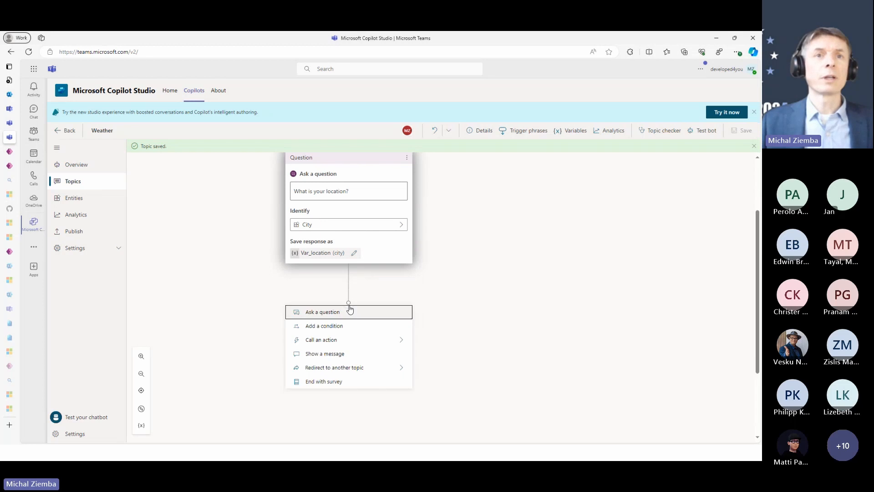
pyautogui.click(360, 344)
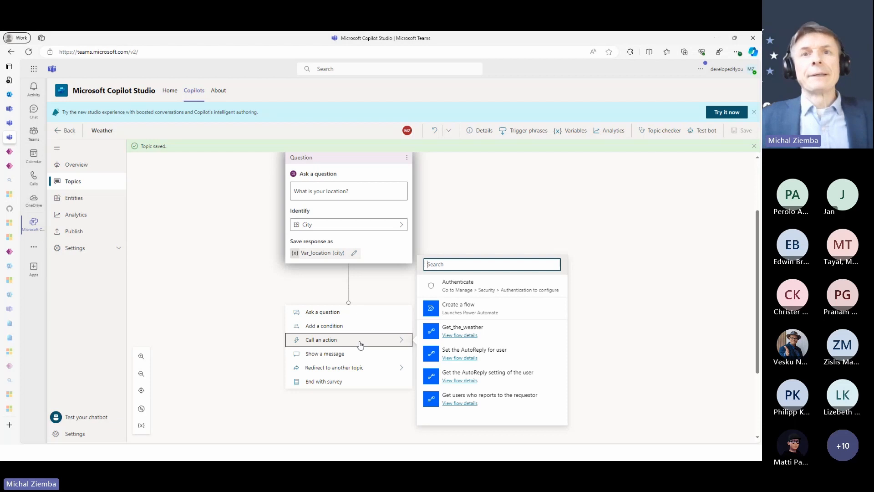
pyautogui.click(454, 310)
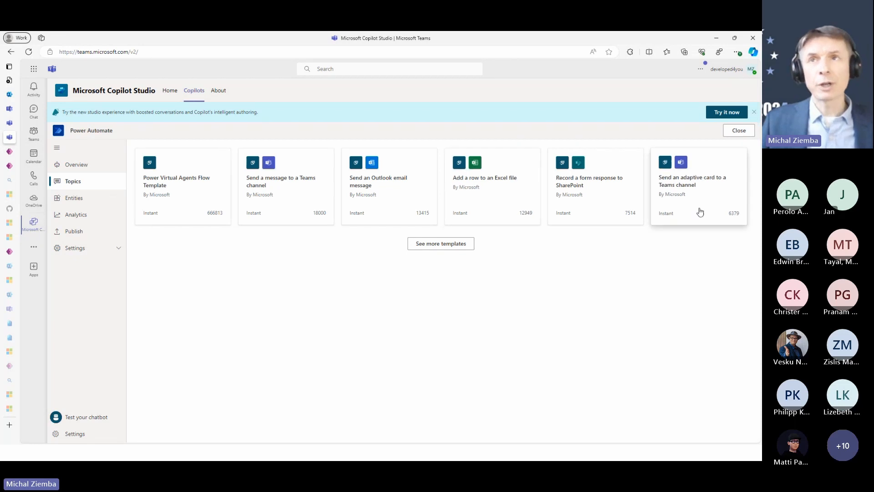
pyautogui.click(185, 198)
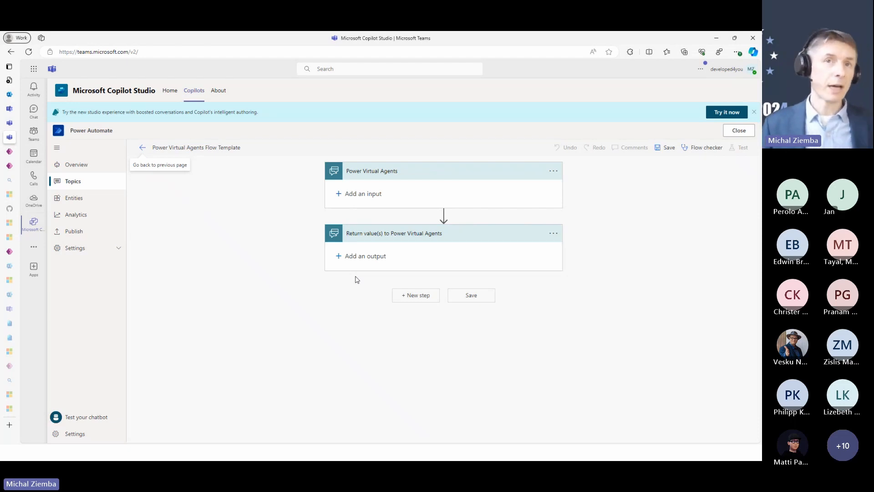
# Step: Add a text input named Location to the flow's Power Virtual Agents trigger
pyautogui.click(349, 195)
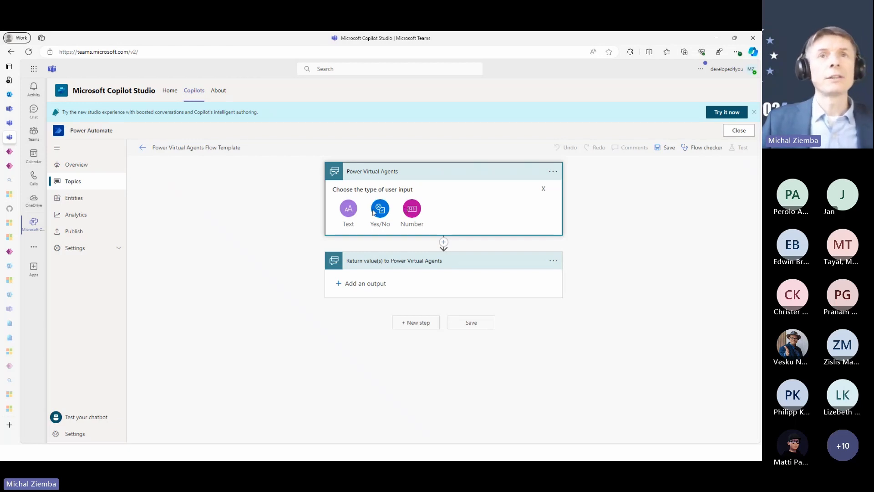
pyautogui.click(347, 214)
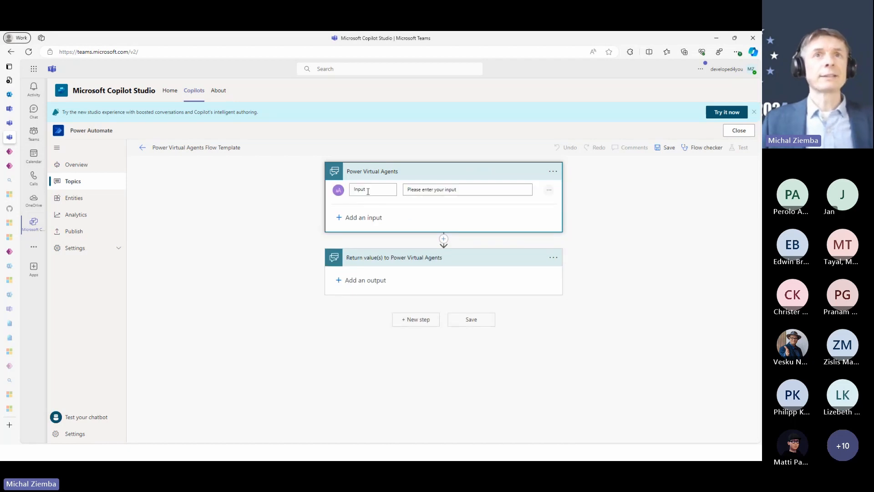
pyautogui.moveTo(368, 191); pyautogui.dragTo(339, 192)
pyautogui.write('Loc')
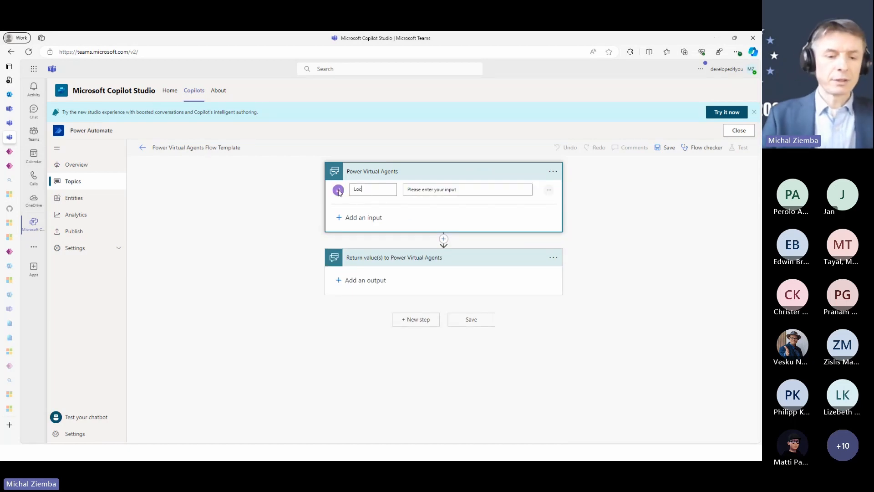
pyautogui.write('ation')
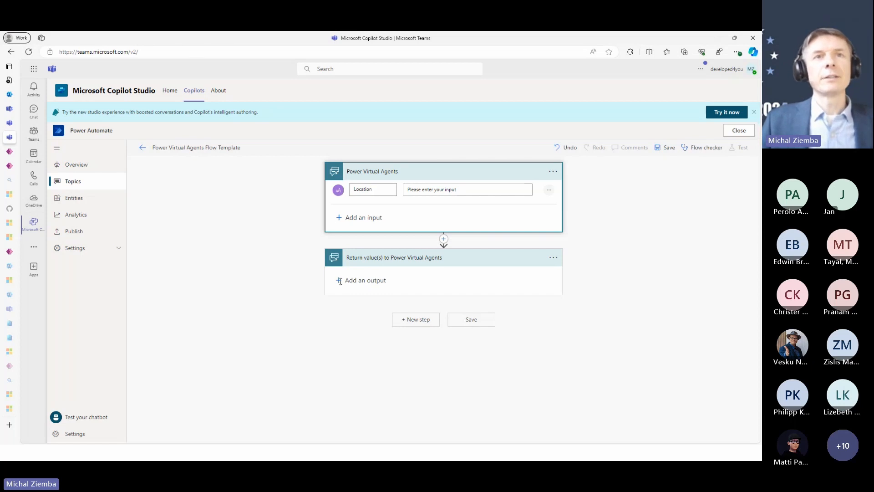
pyautogui.click(443, 239)
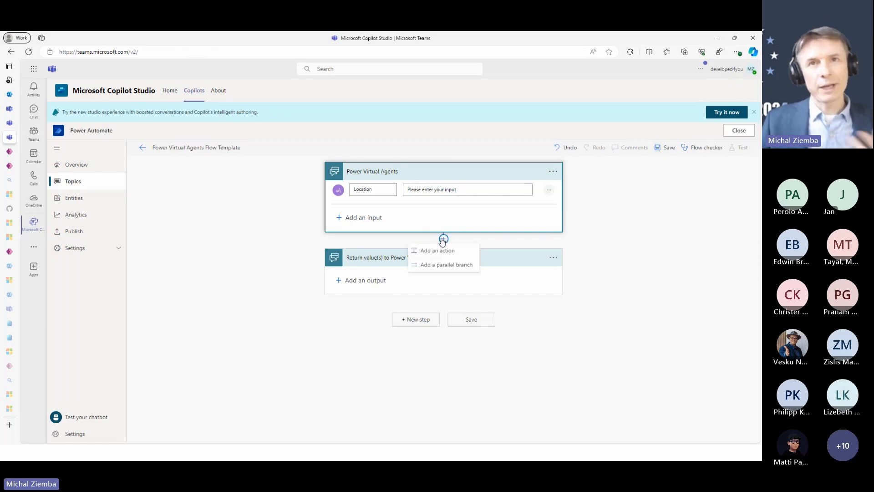
# Step: Add a text output named Conditions to the flow's Return value(s) to Power Virtual Agents step
pyautogui.click(351, 282)
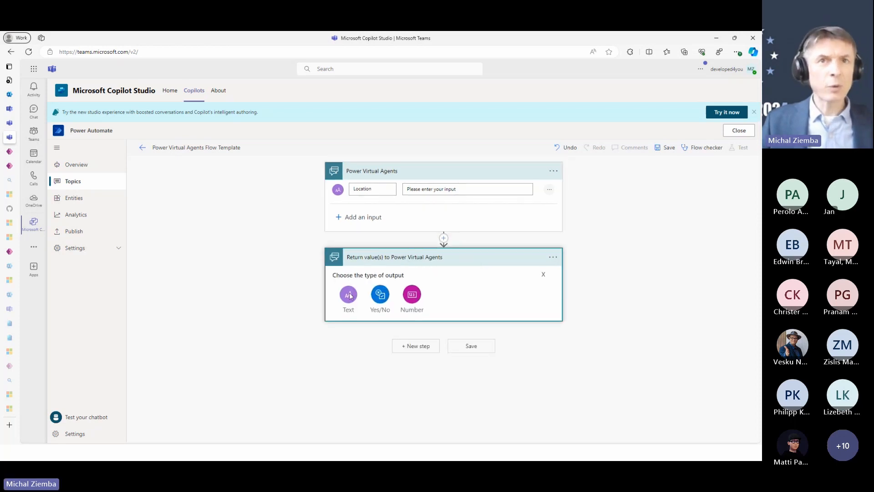
pyautogui.click(349, 294)
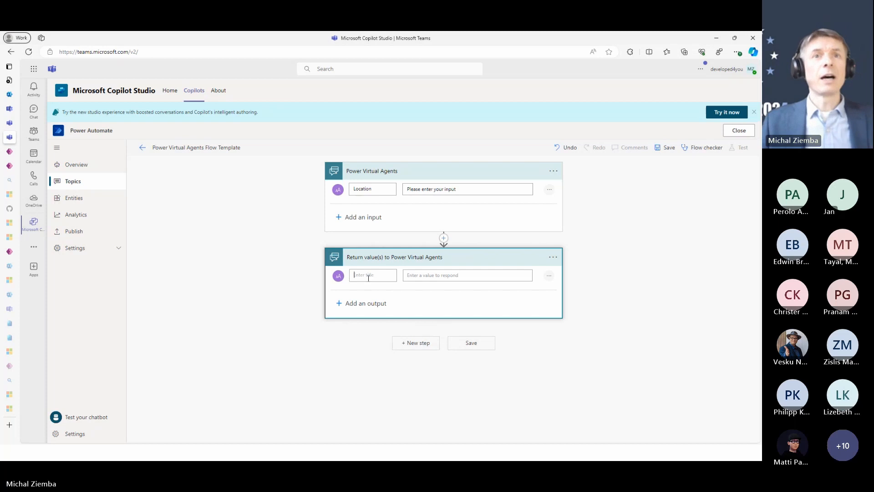
pyautogui.write('Co')
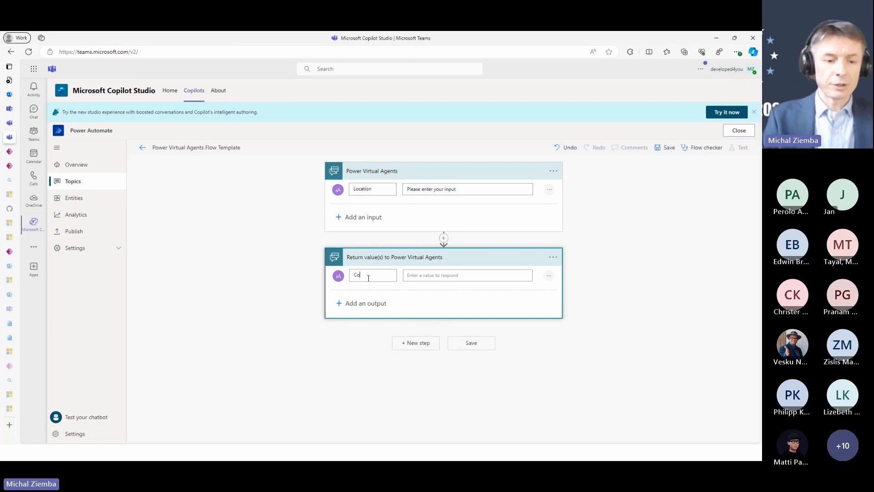
pyautogui.write('nditions')
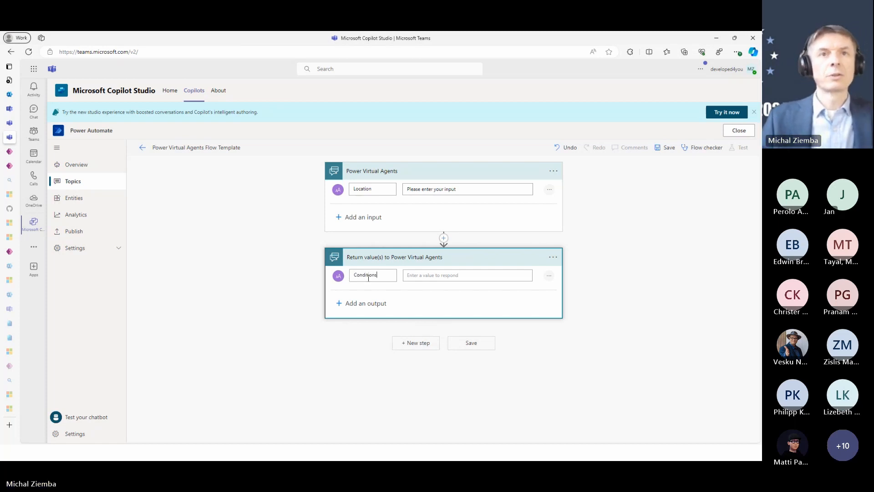
# Step: Set the Conditions output's value to "The weather in this place is always good. The clothes might be wrong" and save the flow
pyautogui.click(441, 277)
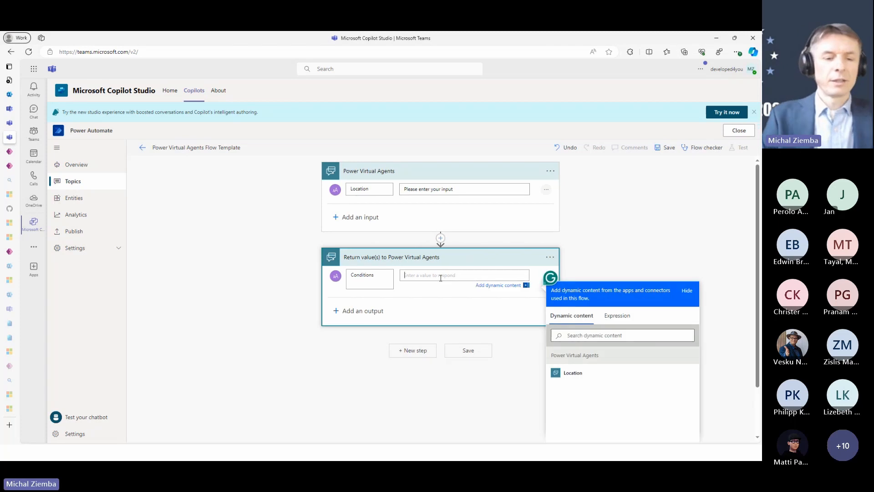
pyautogui.write('The we')
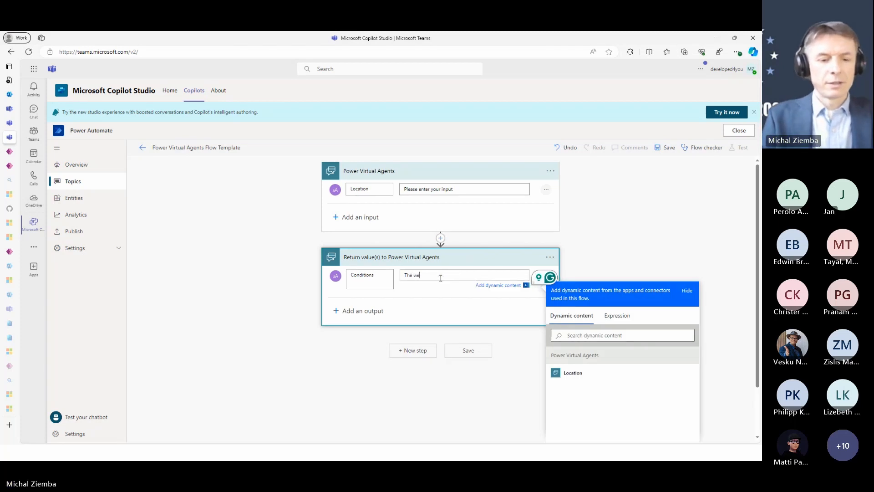
pyautogui.write('ather')
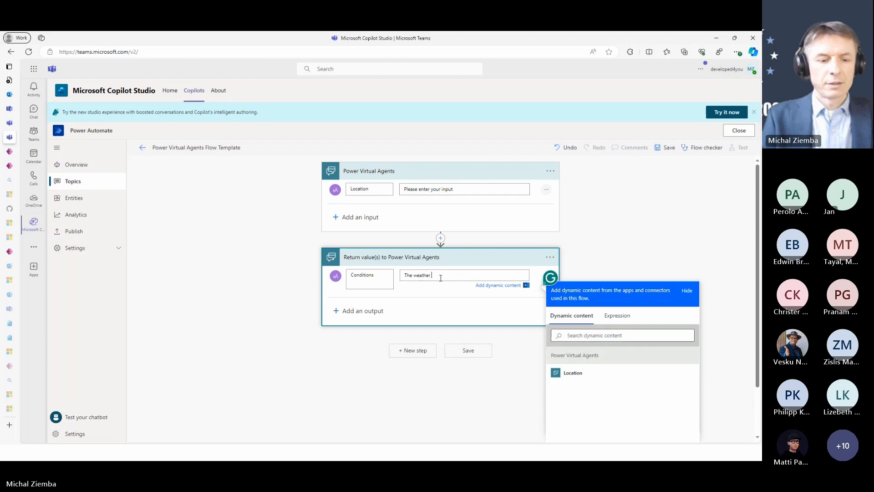
pyautogui.write(' in ')
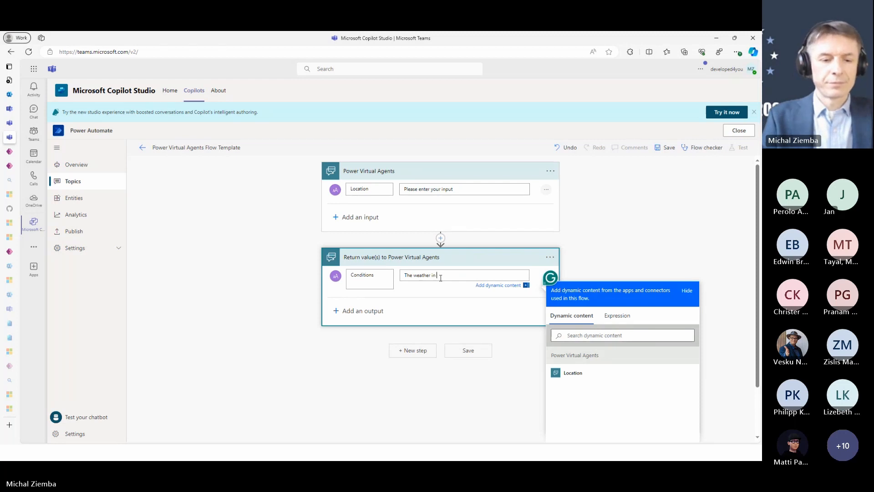
pyautogui.write('this place is')
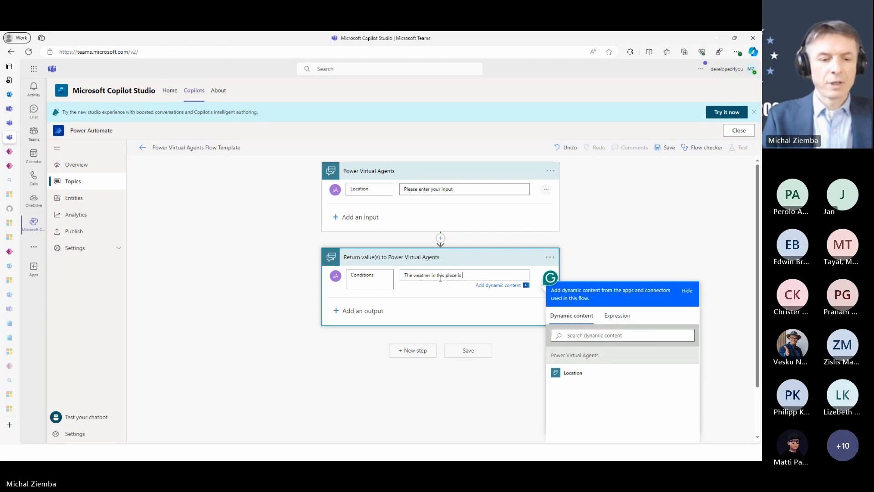
pyautogui.write(' always')
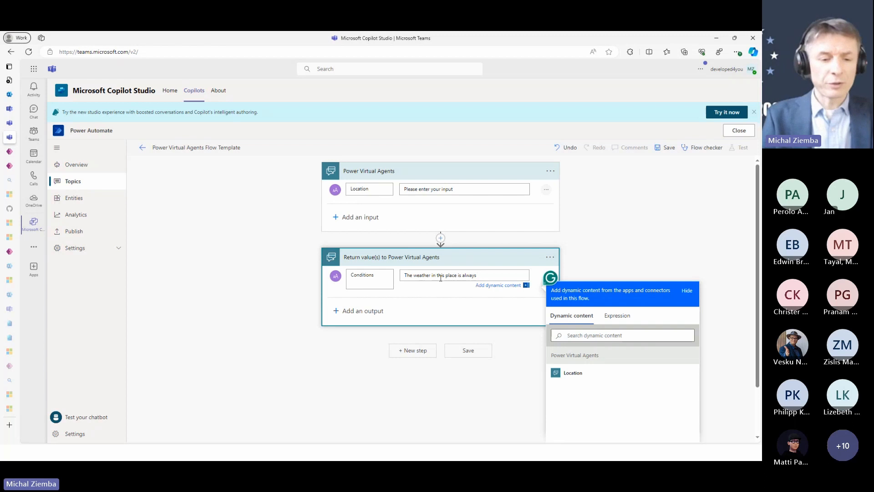
pyautogui.write('good. ')
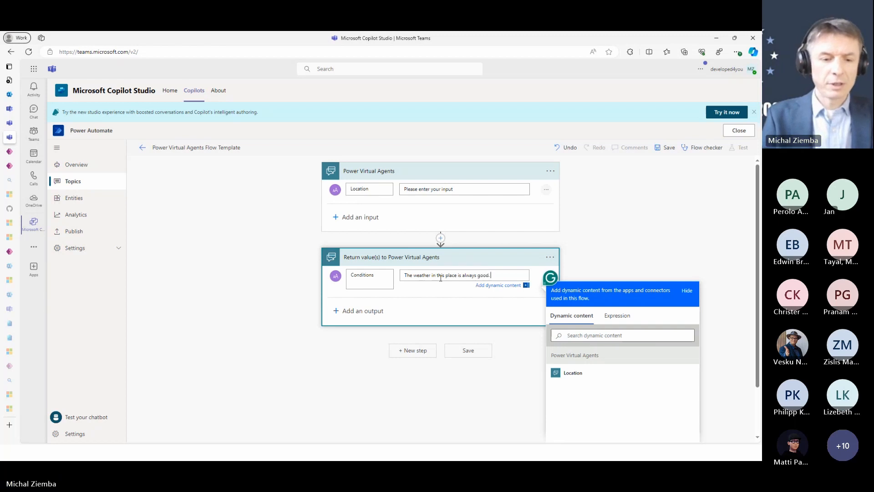
pyautogui.write('Th')
pyautogui.write('e clot')
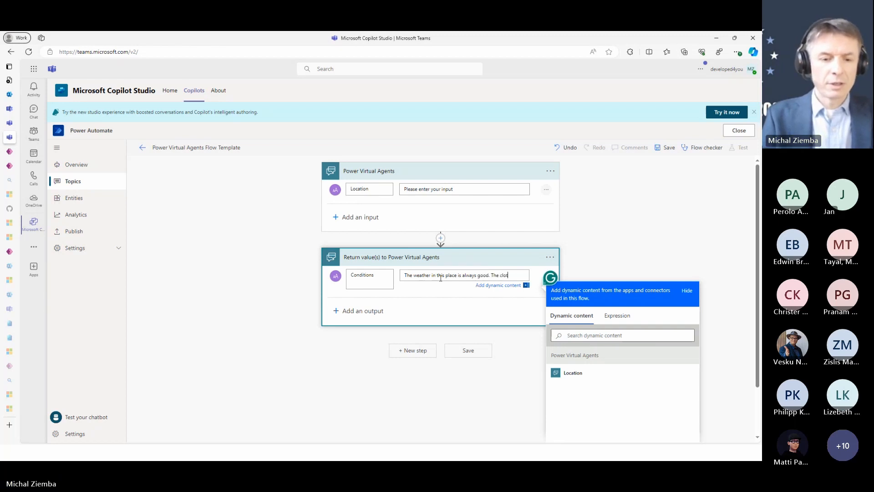
pyautogui.write('hes might be w')
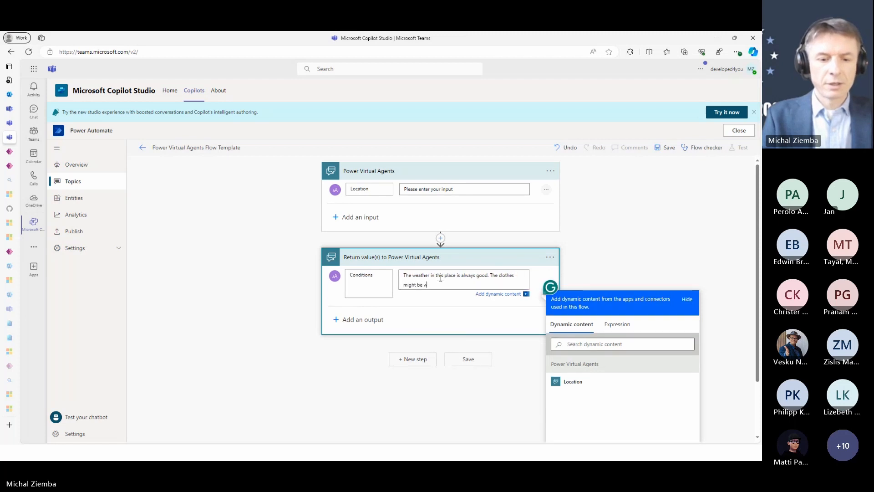
pyautogui.write('rong')
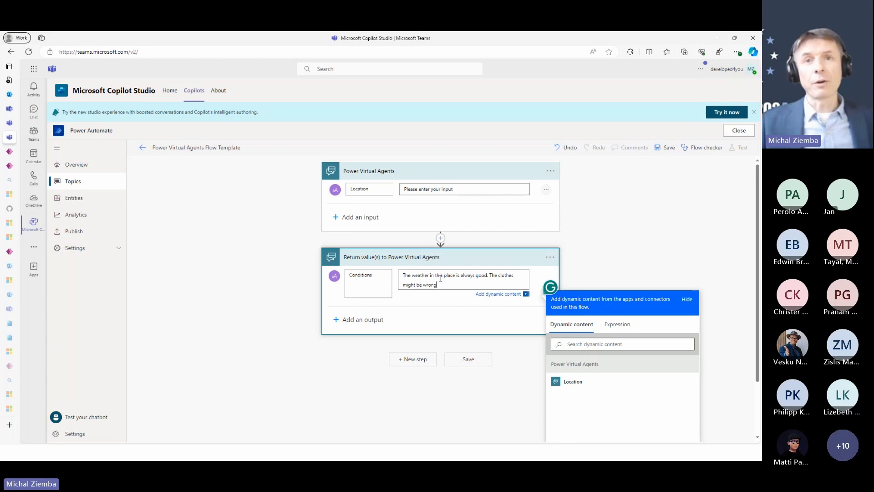
pyautogui.click(466, 361)
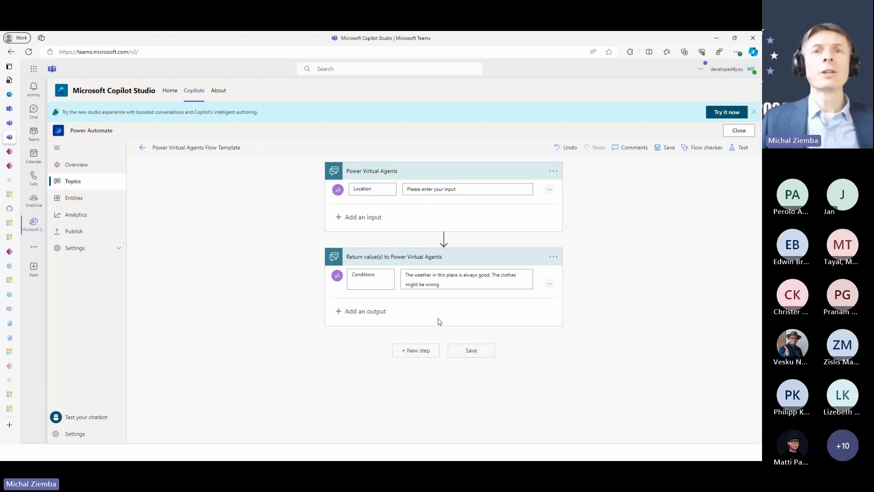
# Step: Rename the flow from its template name to "Waht is the weather"
pyautogui.click(174, 149)
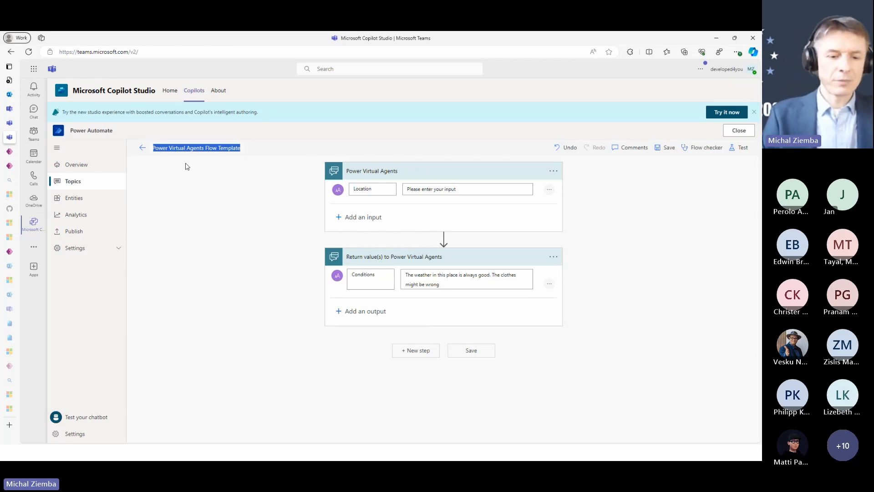
pyautogui.write('Waht is the')
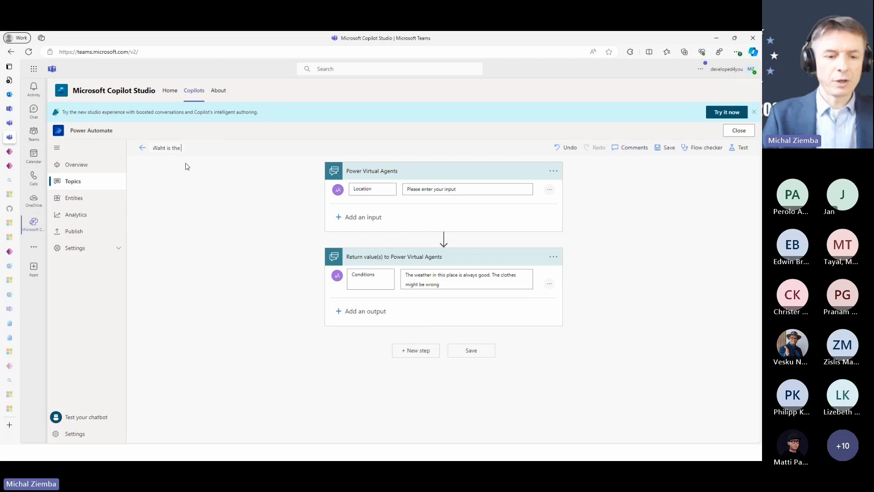
pyautogui.write(' weather')
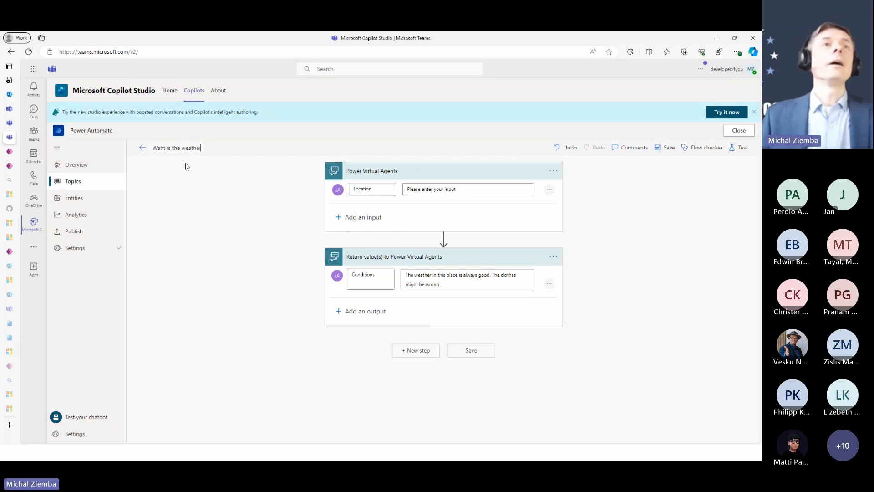
pyautogui.click(187, 166)
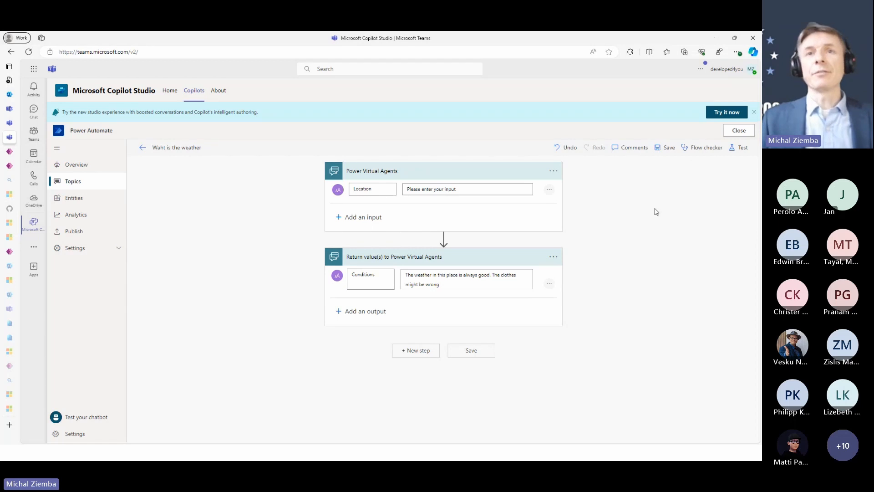
# Step: Save the "Waht is the weather" flow and close Power Automate to return to the Weather topic
pyautogui.click(473, 351)
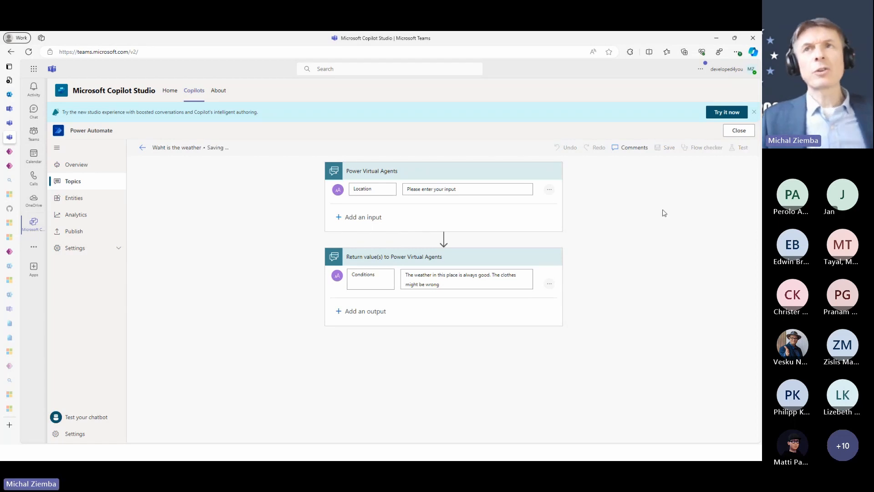
pyautogui.click(739, 132)
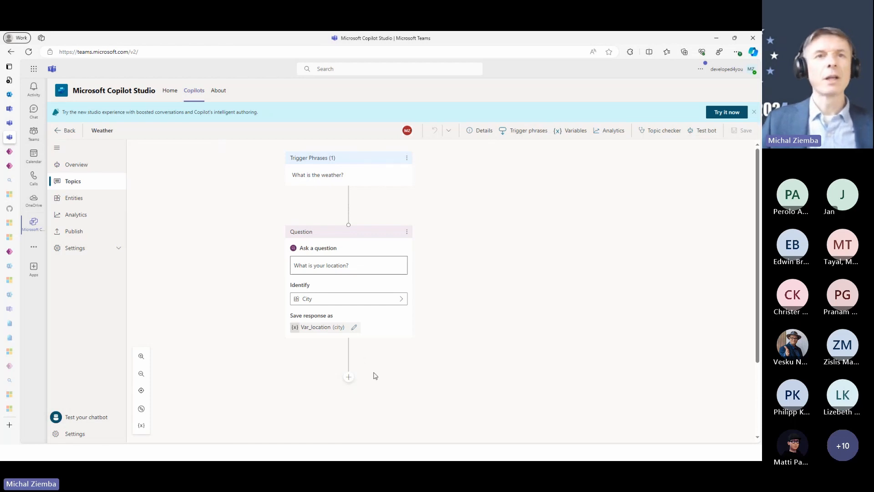
pyautogui.scroll(-1, 372, 372)
pyautogui.click(348, 332)
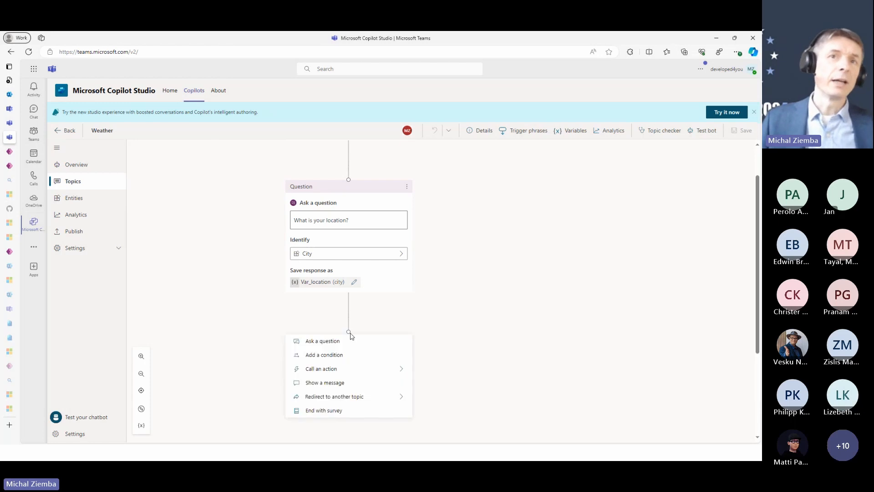
pyautogui.click(352, 371)
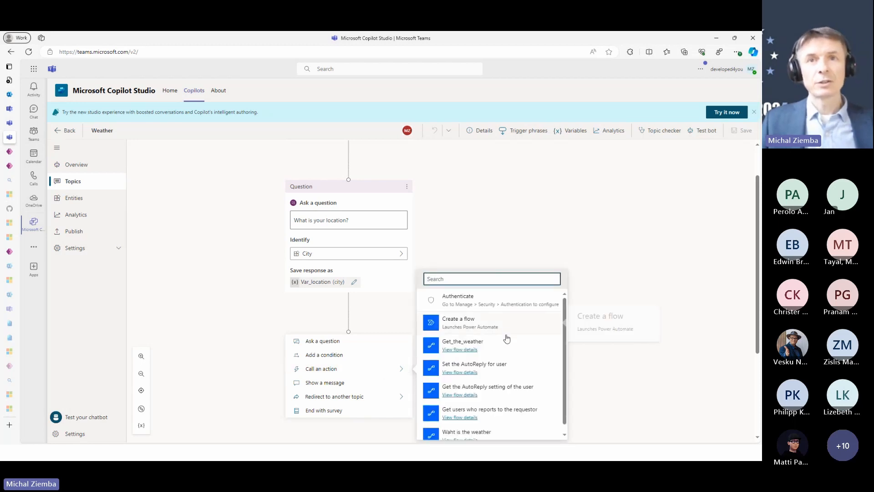
pyautogui.scroll(-1, 503, 344)
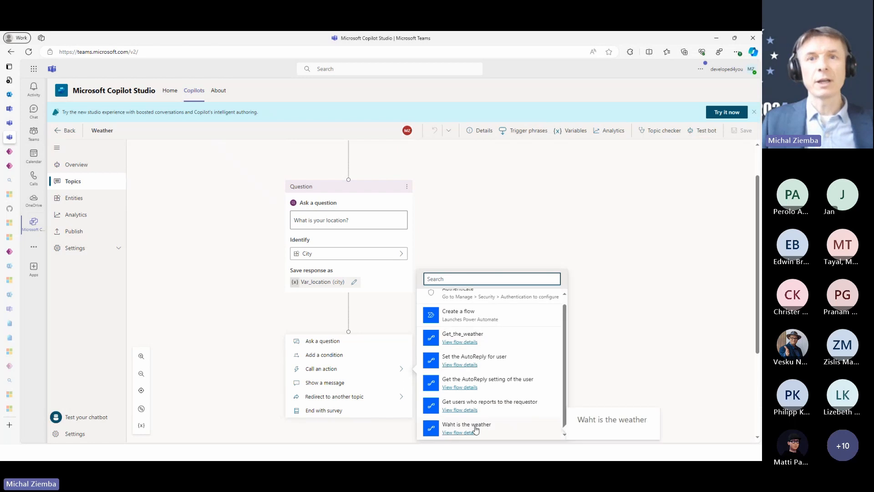
pyautogui.click(460, 431)
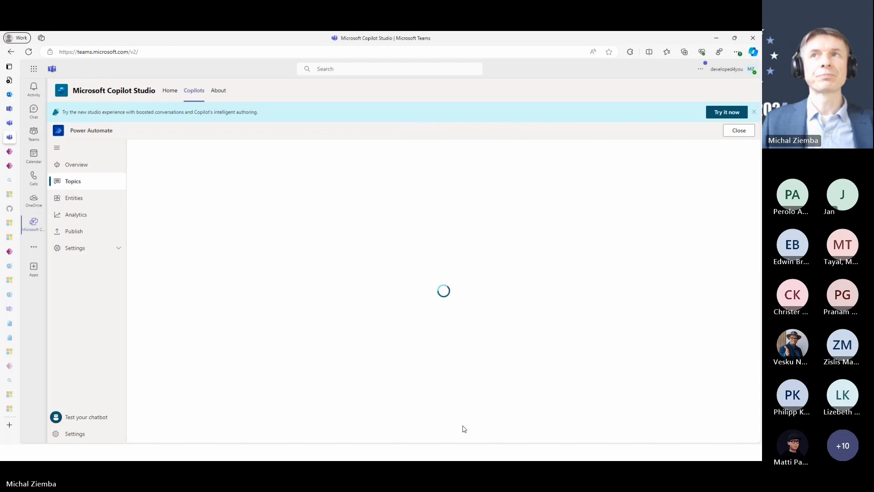
pyautogui.click(739, 130)
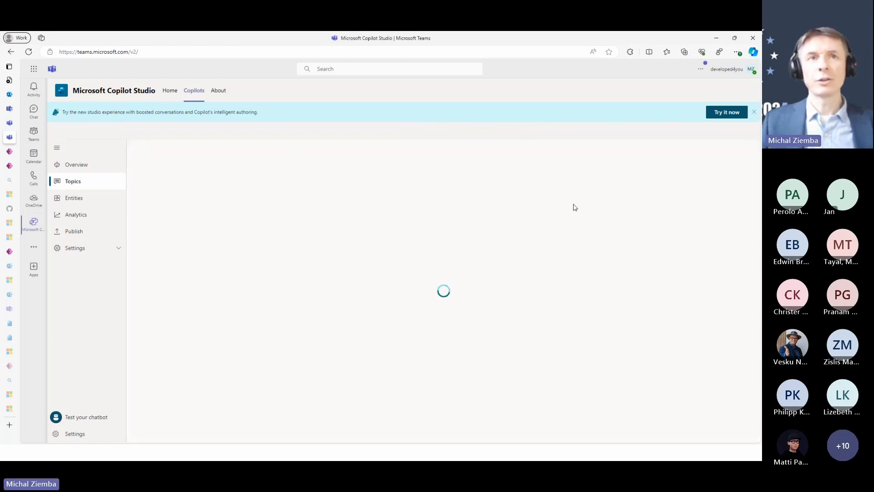
pyautogui.click(349, 377)
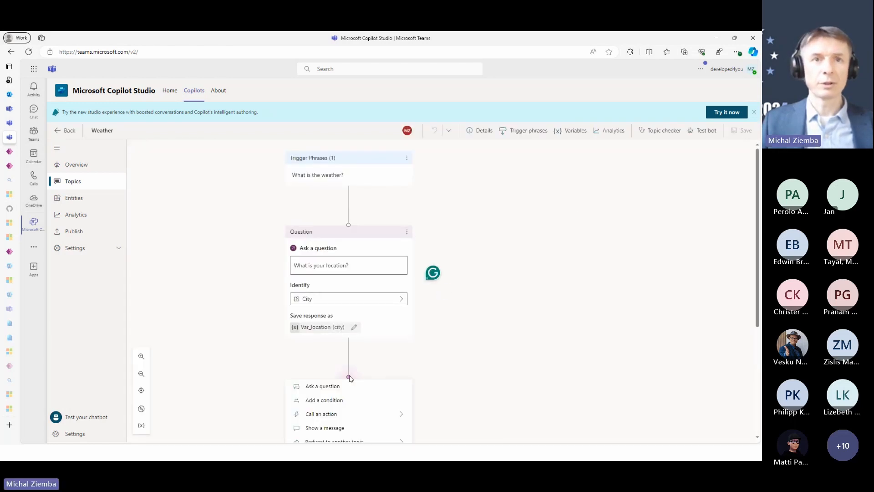
pyautogui.click(442, 315)
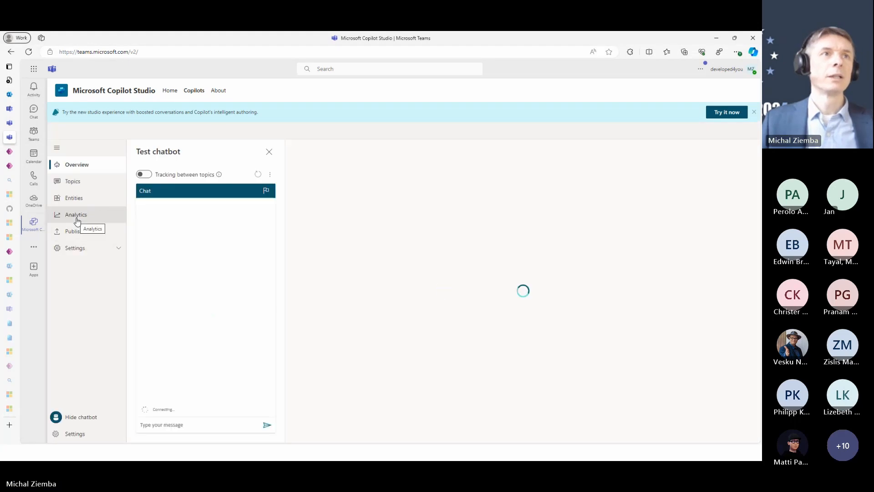
# Step: Reopen the most recently modified Weather topic and call the "Waht is the weather" flow as an action after the location question
pyautogui.click(74, 182)
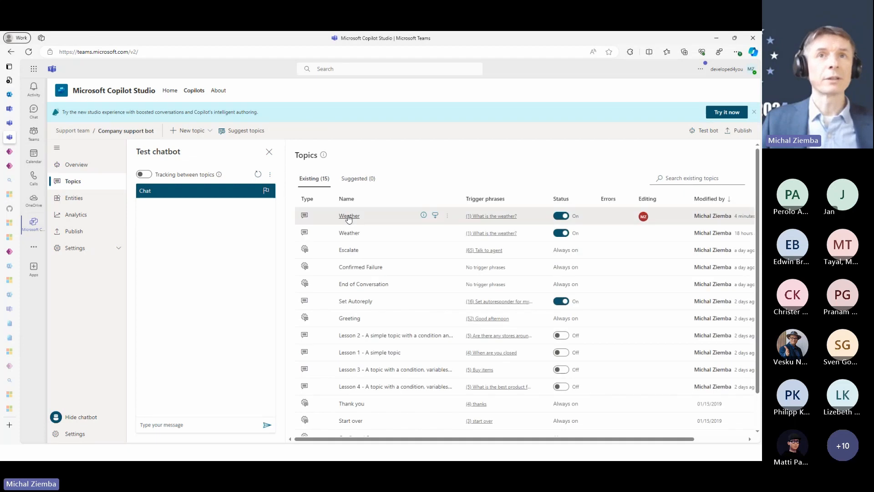
pyautogui.click(349, 217)
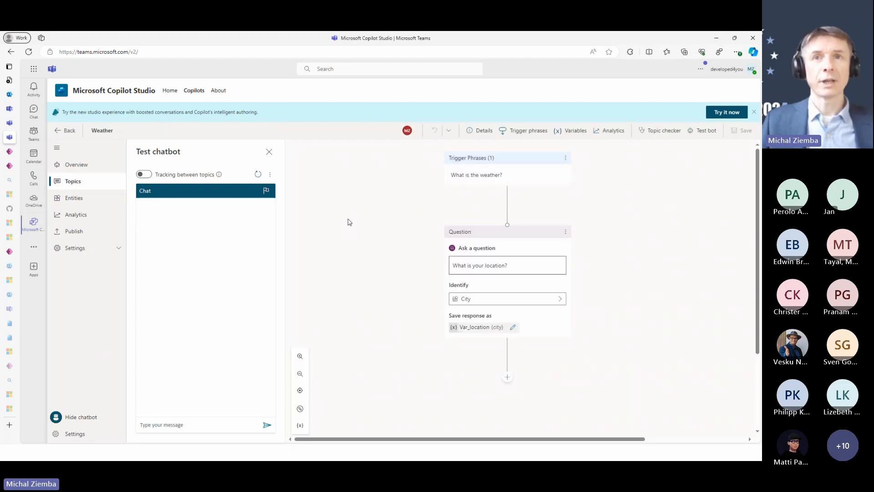
pyautogui.scroll(-2, 524, 368)
pyautogui.click(507, 291)
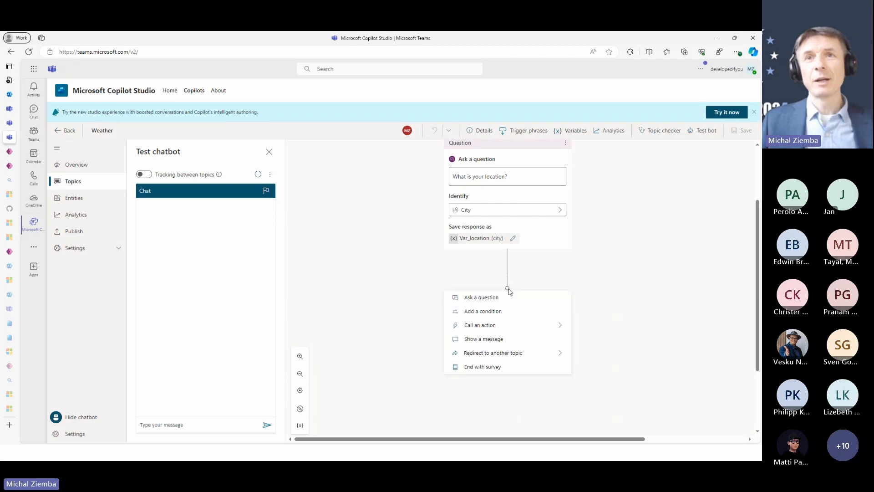
pyautogui.click(514, 326)
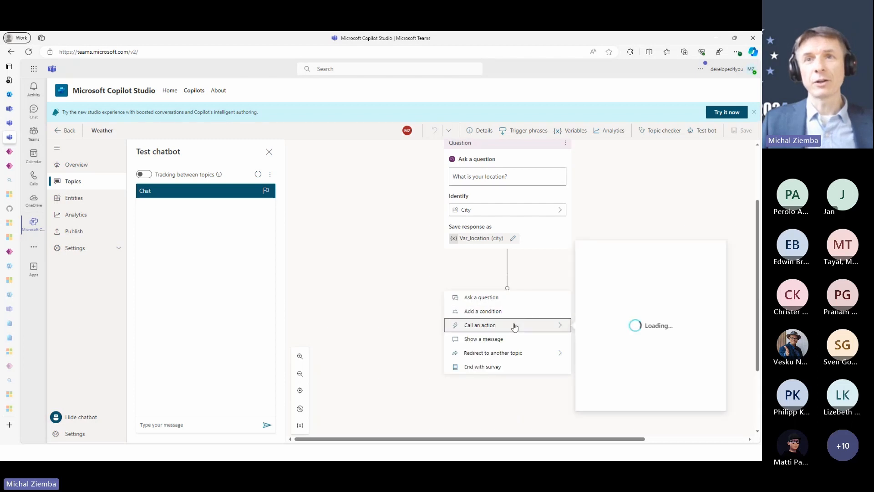
pyautogui.scroll(-1, 669, 360)
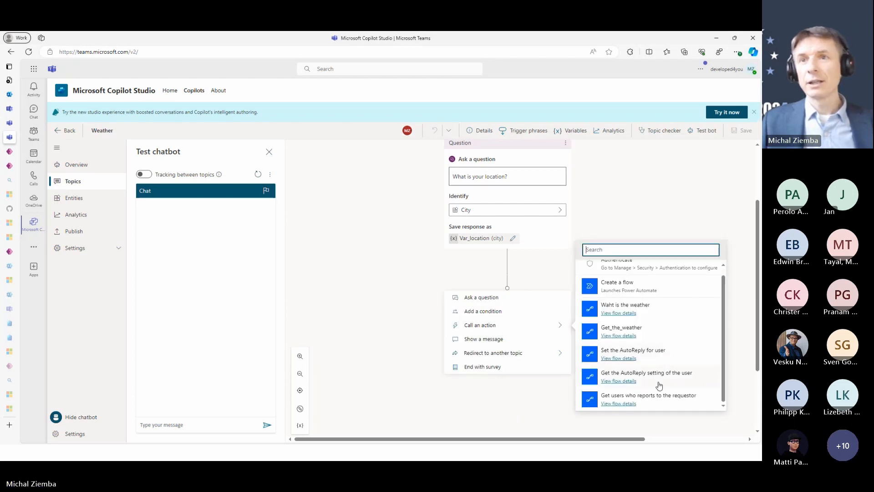
pyautogui.click(620, 306)
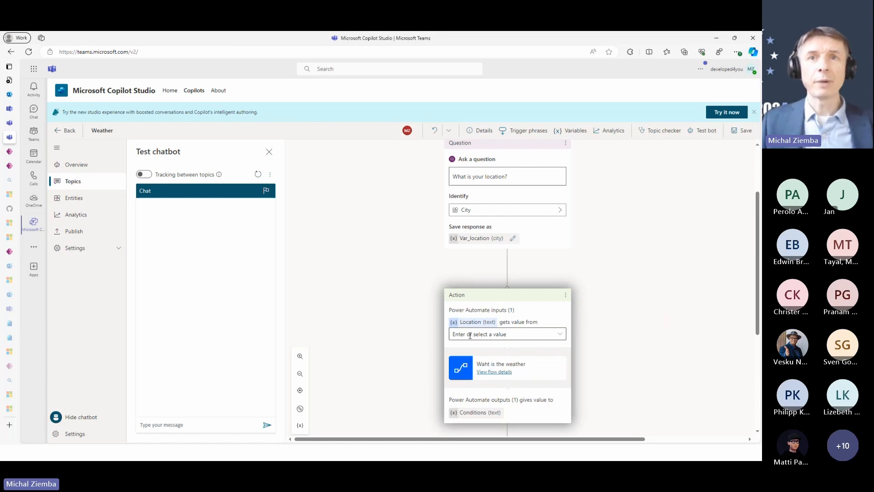
# Step: Set the flow action's Location input to take its value from the Var_location variable
pyautogui.click(560, 336)
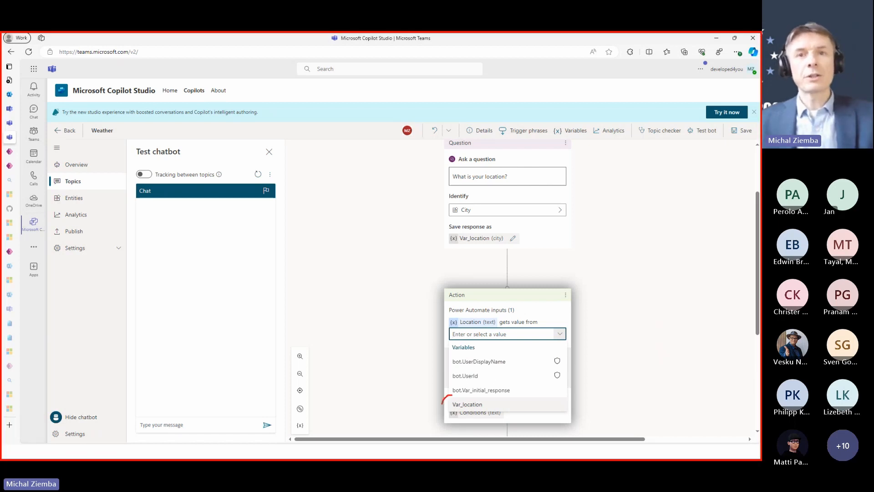
pyautogui.moveTo(451, 232)
pyautogui.mouseDown()
pyautogui.moveTo(440, 244)
pyautogui.moveTo(527, 249)
pyautogui.mouseUp()
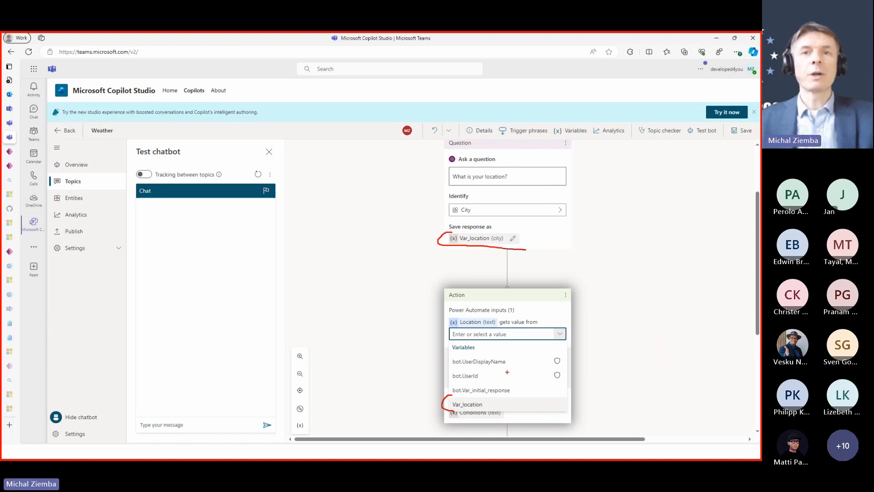
pyautogui.press('Escape')
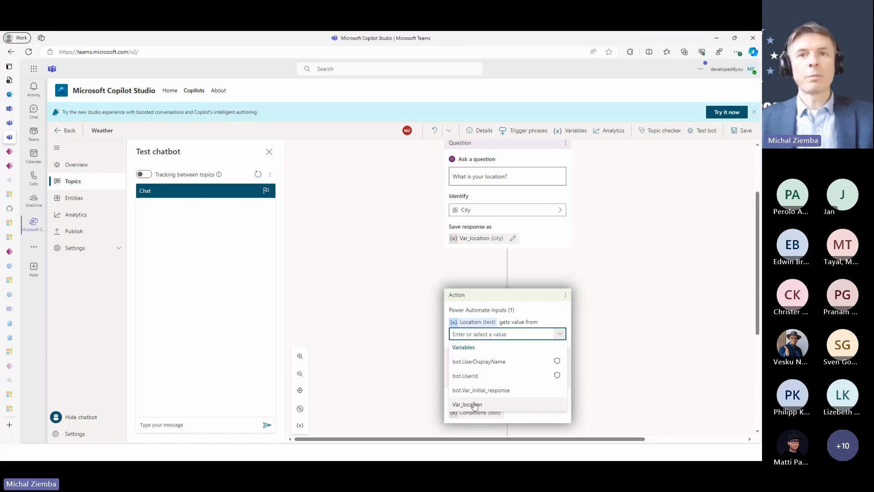
pyautogui.click(474, 404)
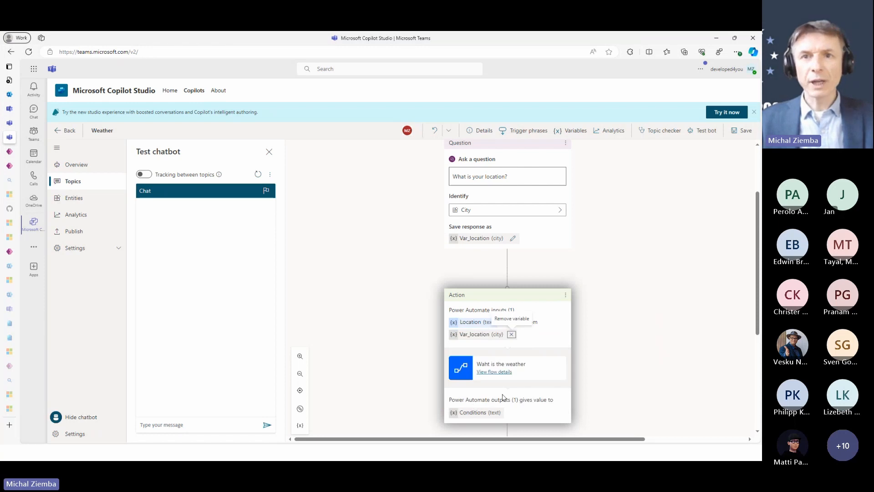
pyautogui.hotkey('ctrl', '2')
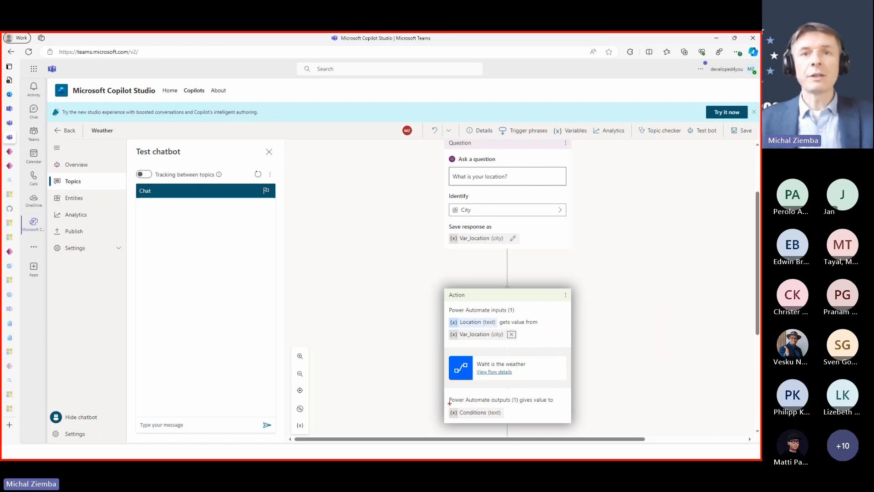
pyautogui.moveTo(450, 403)
pyautogui.mouseDown()
pyautogui.moveTo(442, 406)
pyautogui.moveTo(483, 420)
pyautogui.mouseUp()
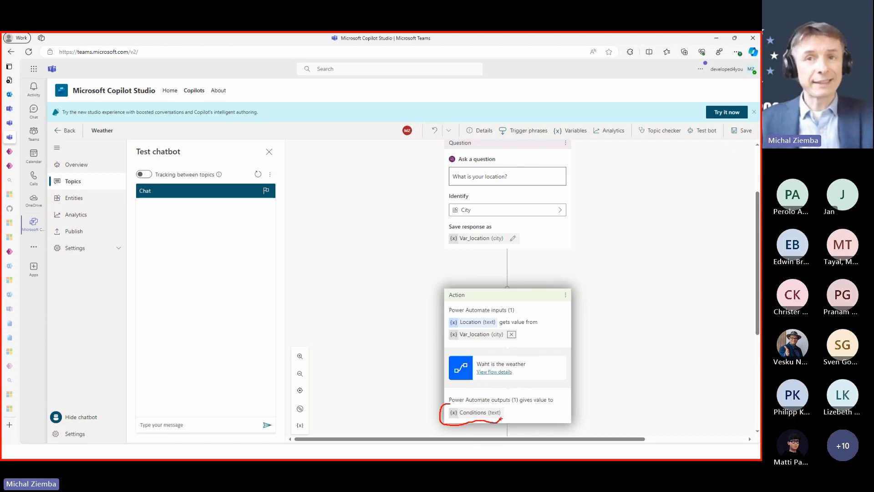
pyautogui.press('Escape')
# Step: Add a message showing the Conditions variable after the flow action and save the topic
pyautogui.scroll(-4, 591, 343)
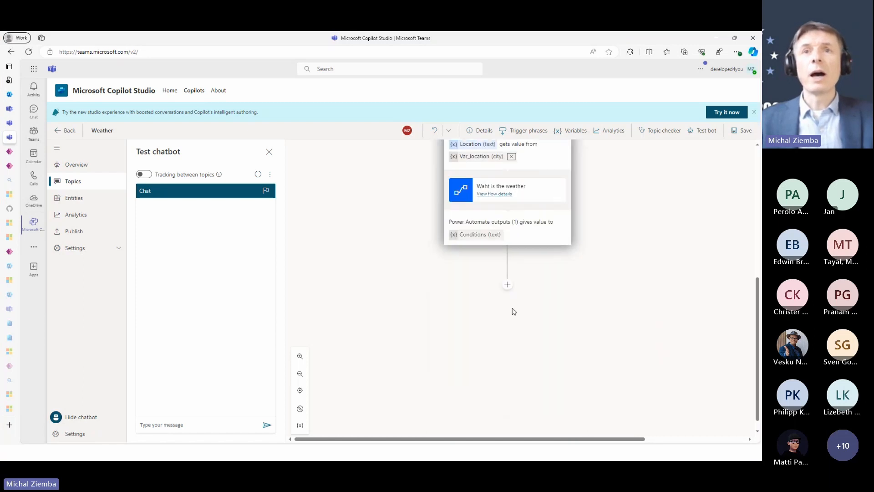
pyautogui.click(508, 285)
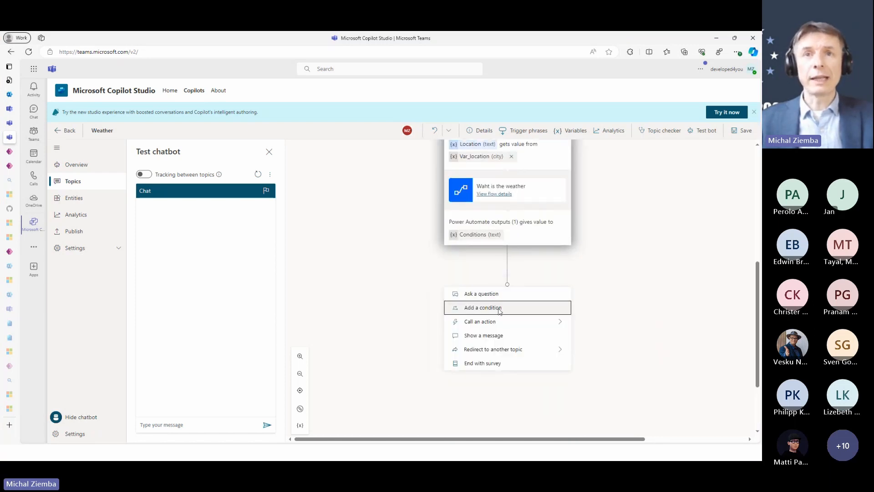
pyautogui.click(499, 336)
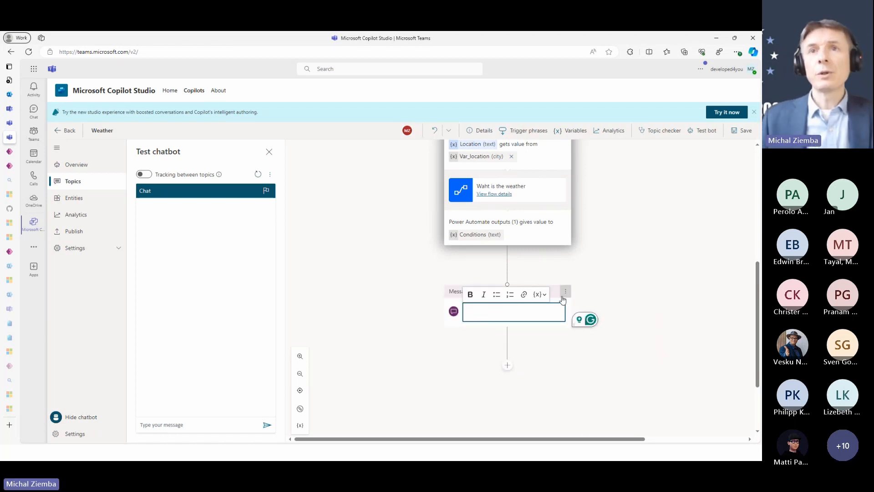
pyautogui.click(544, 295)
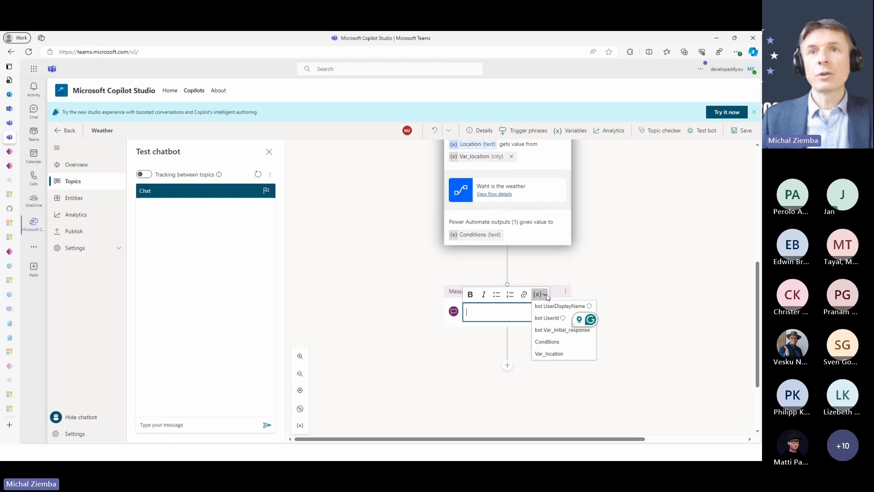
pyautogui.click(556, 343)
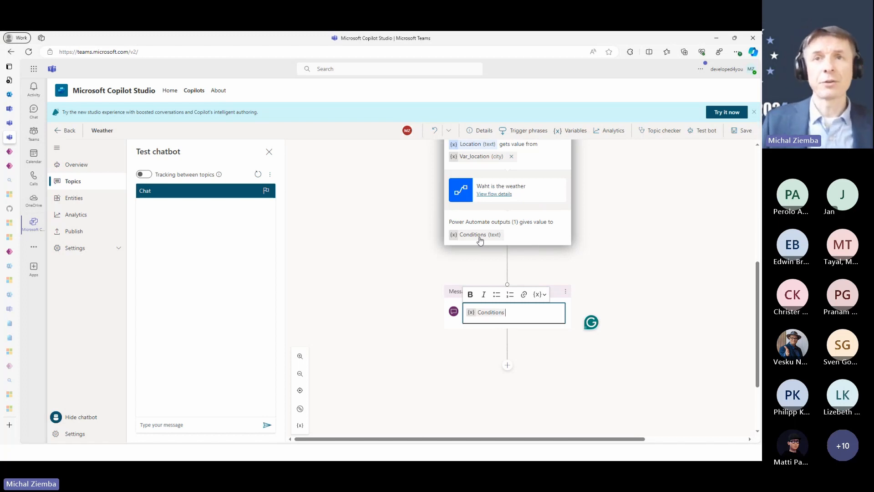
pyautogui.click(635, 302)
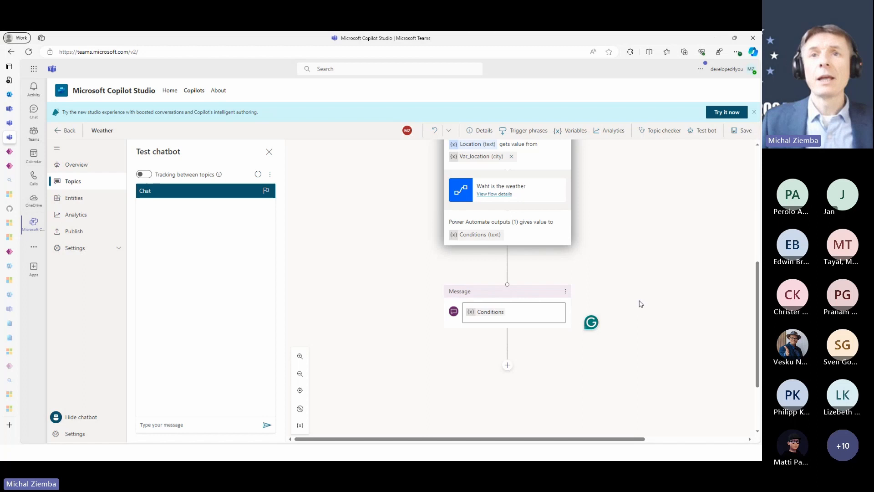
pyautogui.click(731, 133)
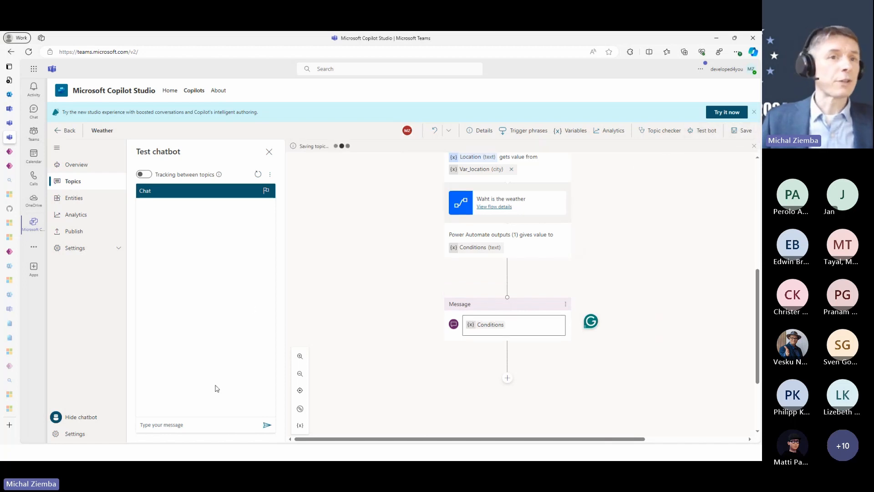
# Step: Send the message "What is the wetaher today?" to the bot in the test chat
pyautogui.click(203, 425)
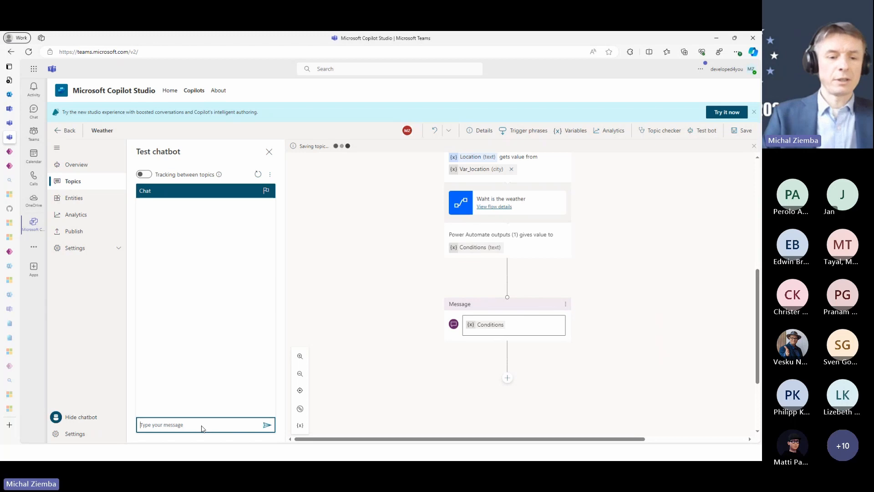
pyautogui.write('What is')
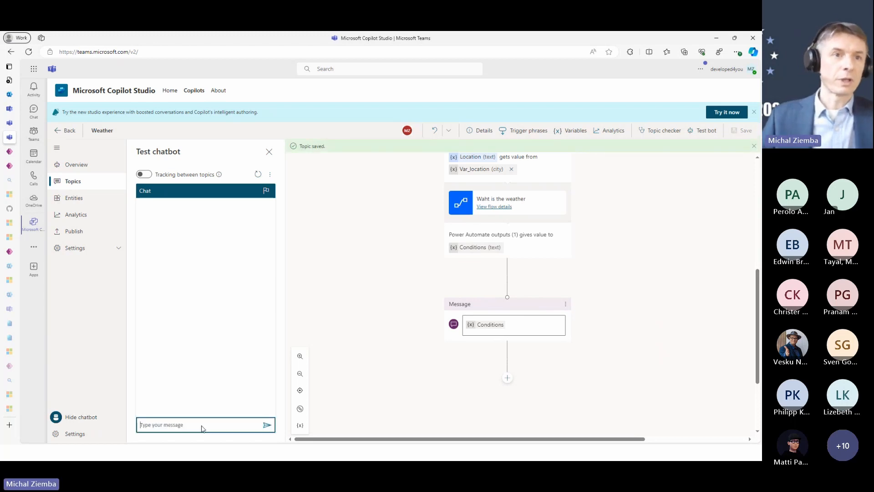
pyautogui.write('Wha')
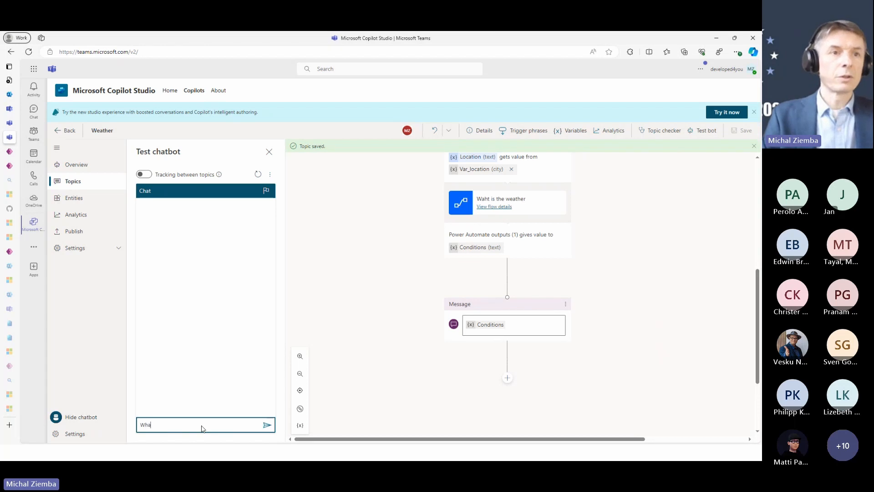
pyautogui.write('t is')
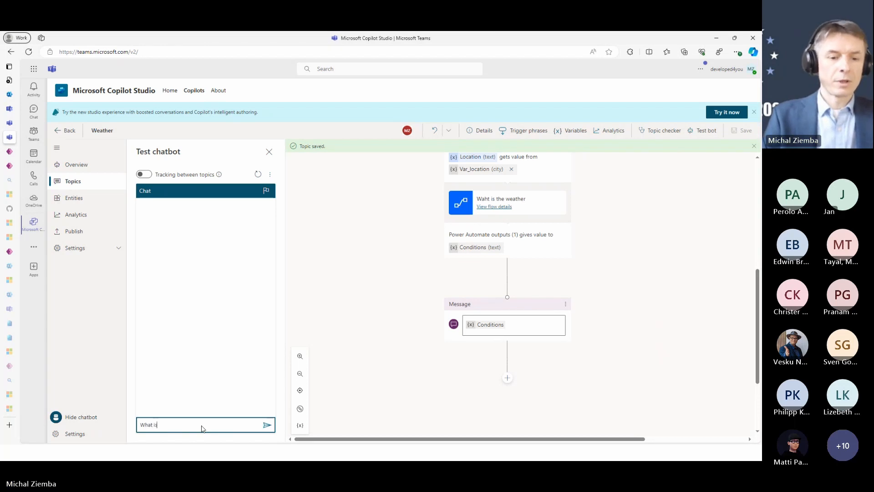
pyautogui.write(' the we')
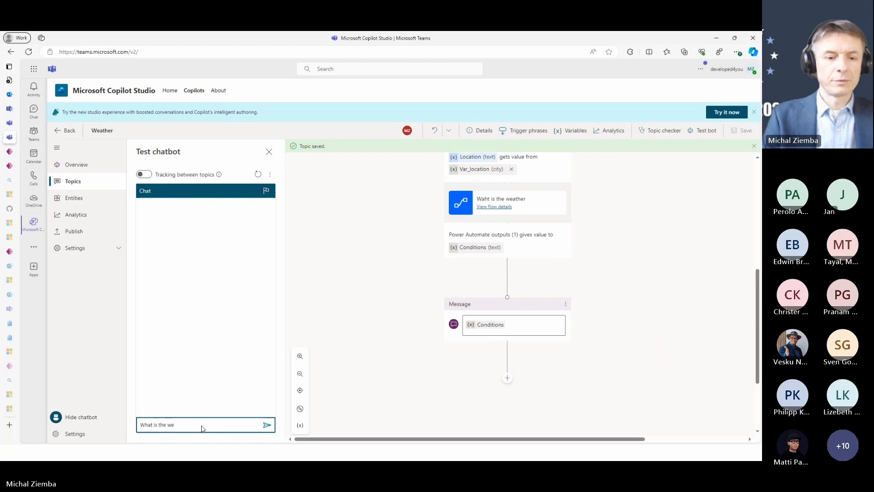
pyautogui.write('taher today?')
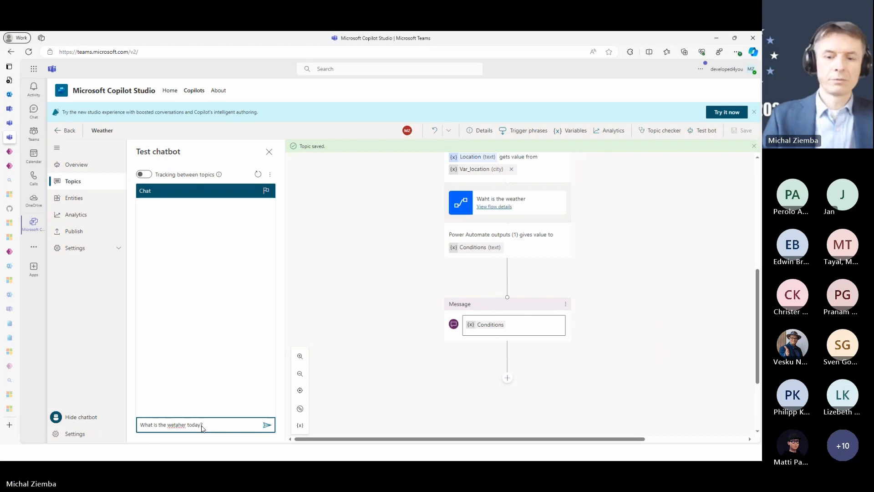
pyautogui.press('Return')
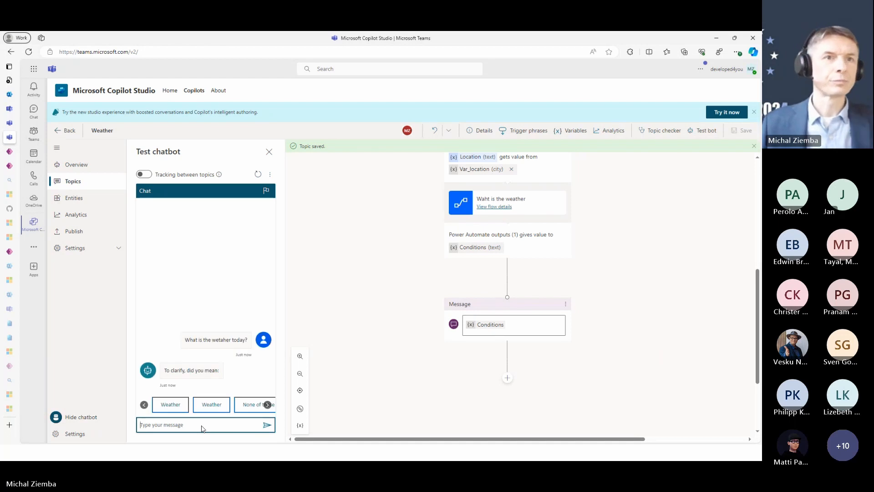
# Step: Choose the first Weather suggestion in the test chat and answer the location question with "Gdynia"
pyautogui.click(172, 404)
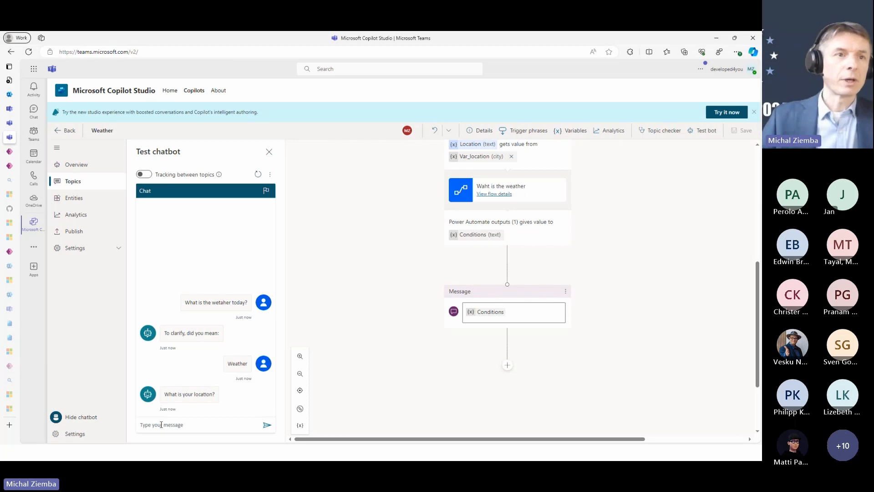
pyautogui.click(161, 425)
pyautogui.write('Gdynia')
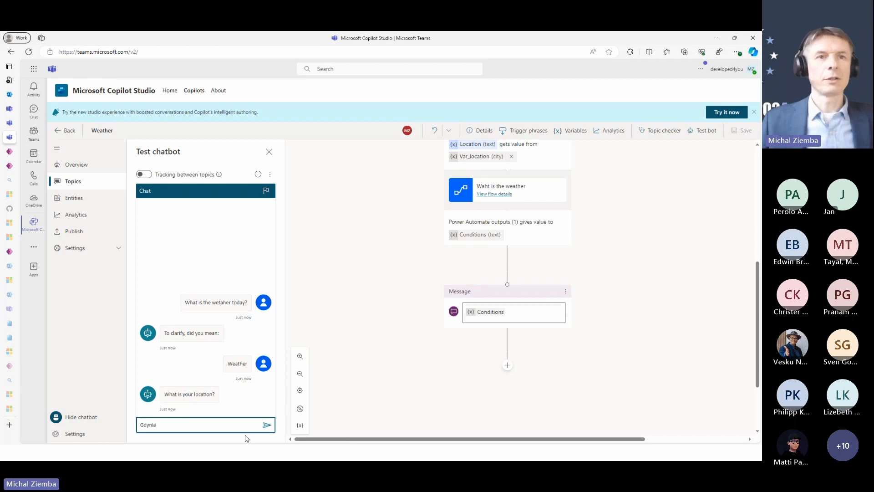
pyautogui.click(266, 424)
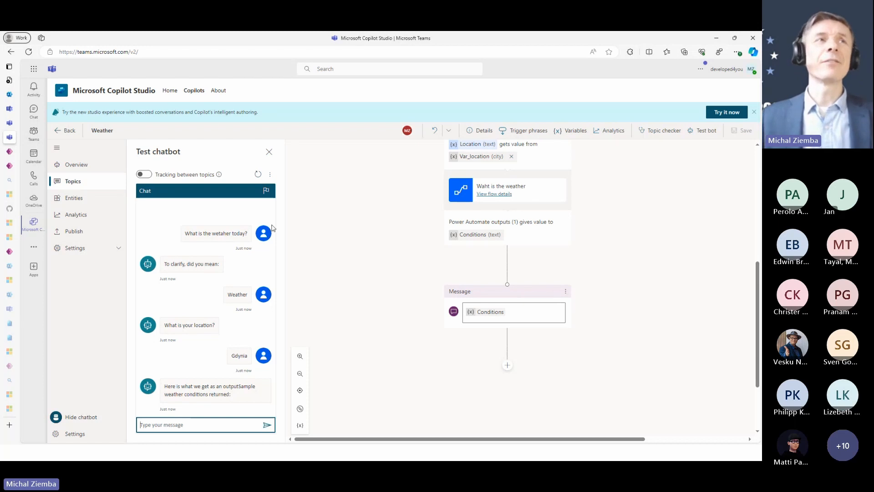
# Step: Return to the topic list and delete the duplicate Weather topic last modified 18 hours ago
pyautogui.click(73, 183)
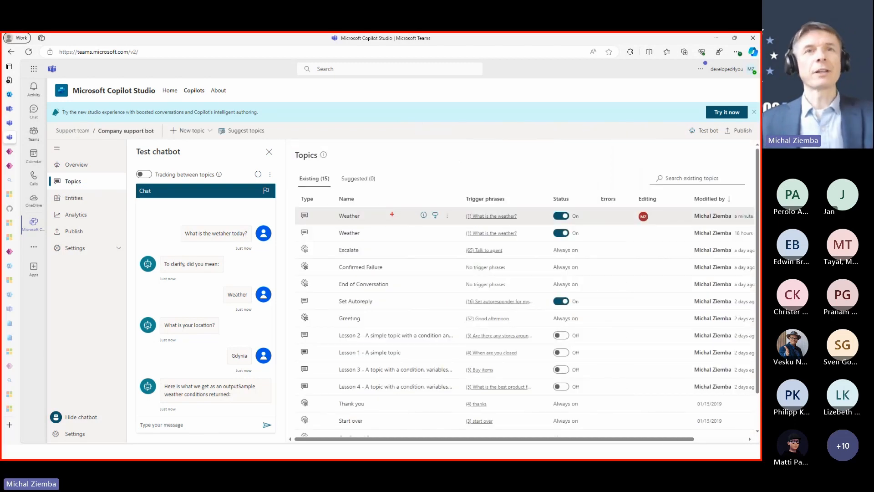
pyautogui.moveTo(350, 206)
pyautogui.mouseDown()
pyautogui.moveTo(317, 221)
pyautogui.moveTo(355, 243)
pyautogui.mouseUp()
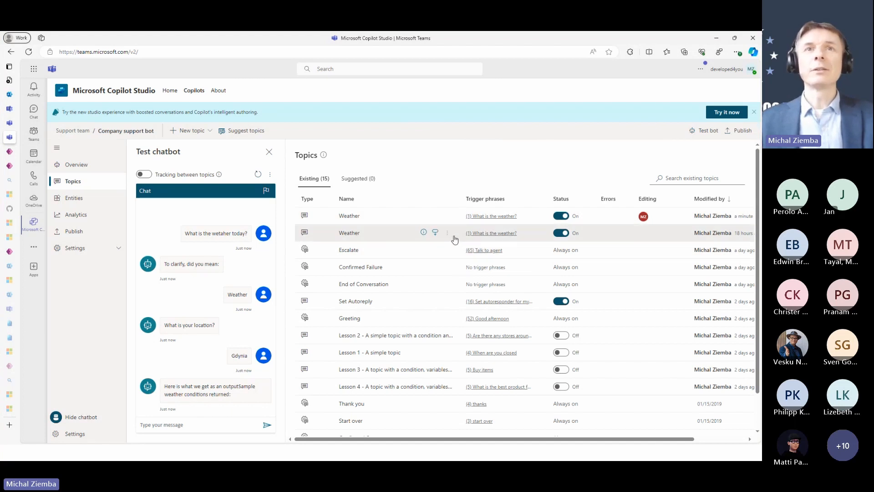
pyautogui.click(448, 234)
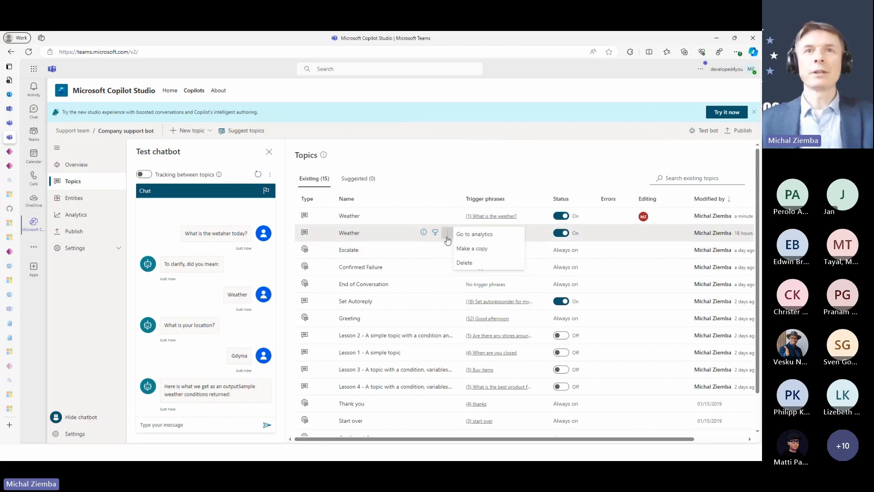
pyautogui.click(447, 235)
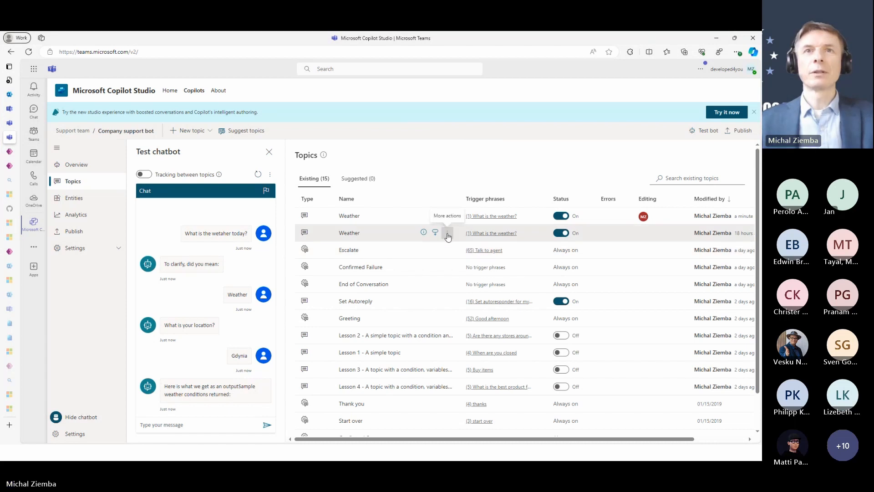
pyautogui.click(448, 235)
pyautogui.click(448, 235)
pyautogui.click(453, 235)
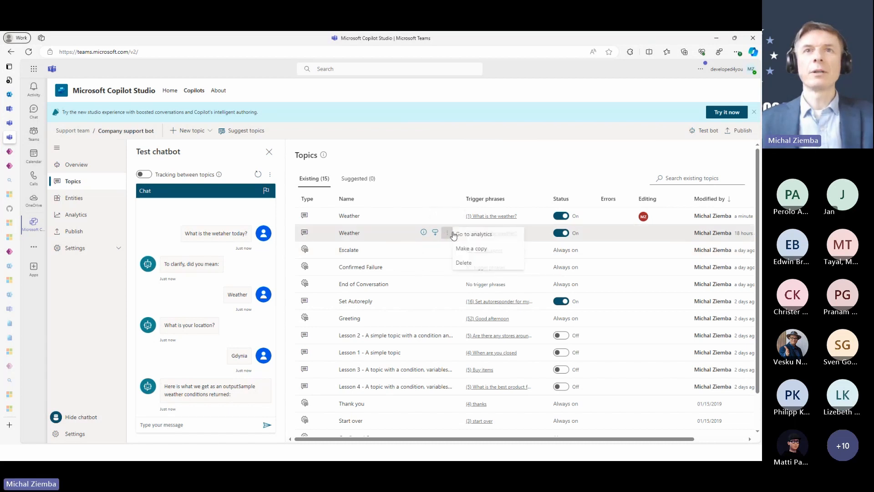
pyautogui.click(465, 263)
pyautogui.click(409, 303)
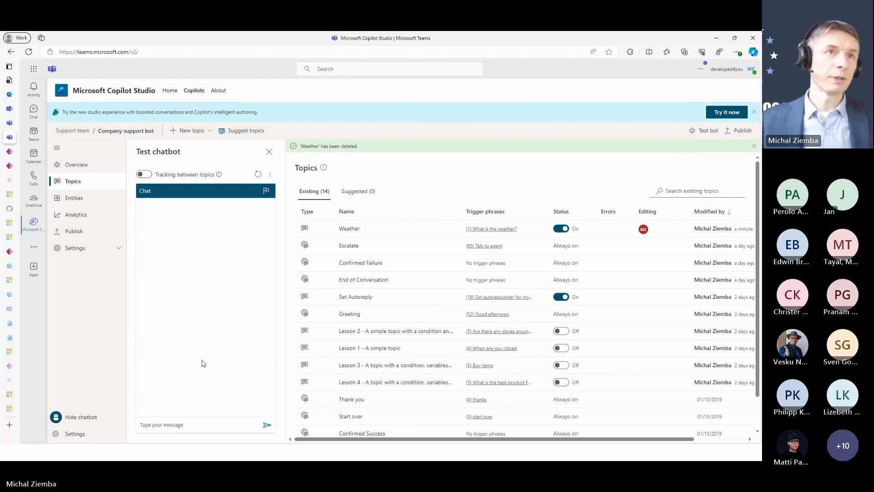
# Step: Ask the bot "What is the weather?" in the test chat and give "Gdynia" as the location
pyautogui.click(191, 428)
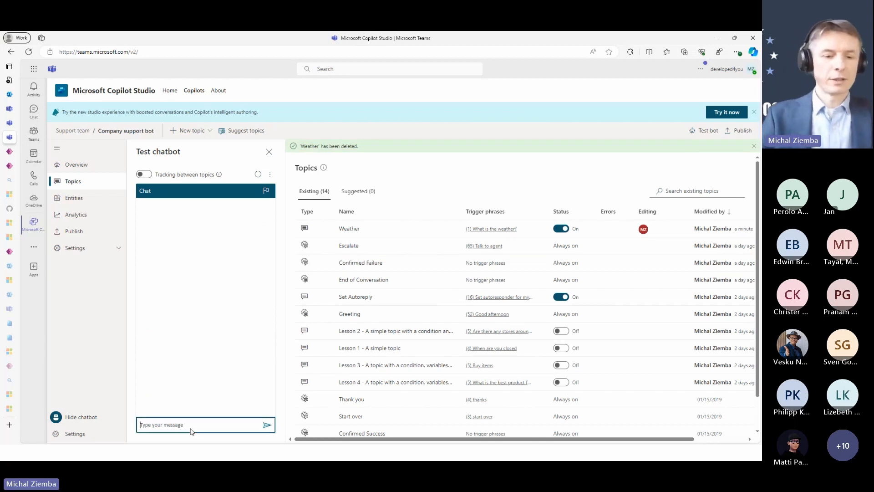
pyautogui.write('What is ')
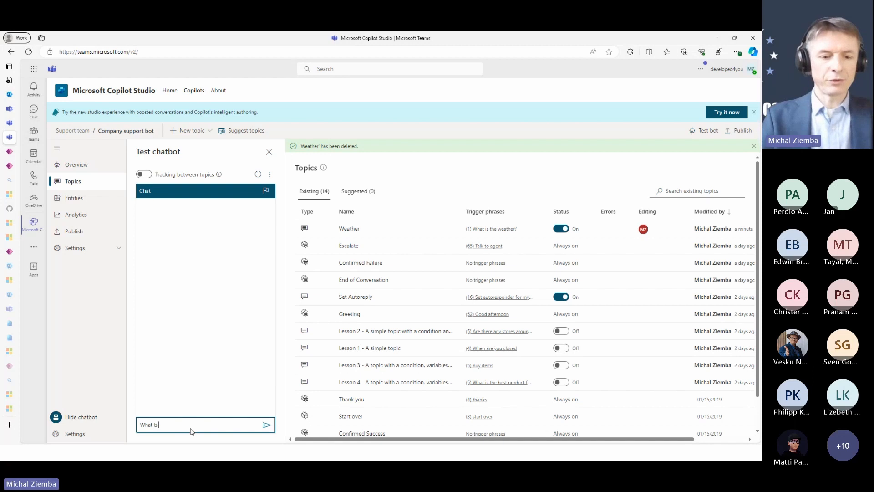
pyautogui.write('the weather?')
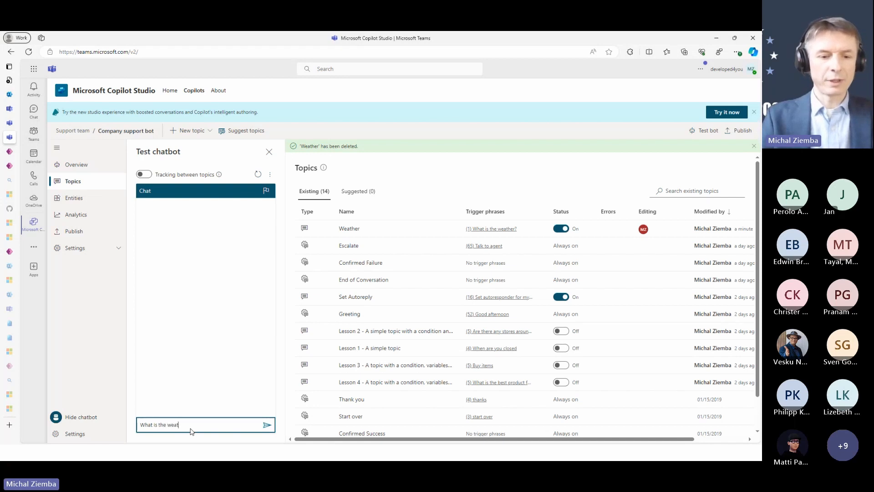
pyautogui.press('Return')
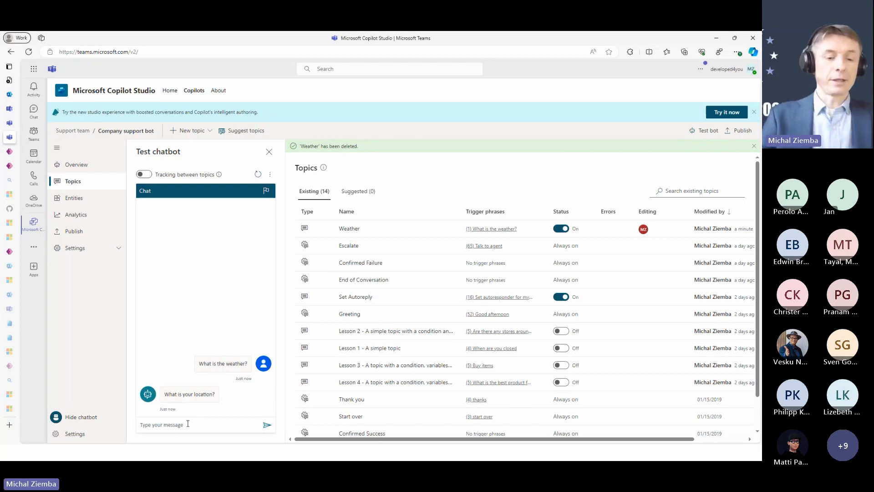
pyautogui.click(187, 423)
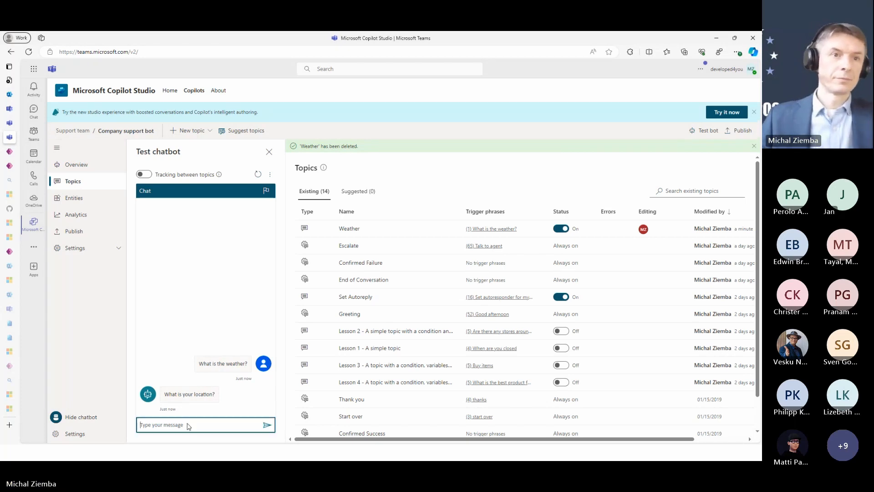
pyautogui.write('Gdynia')
pyautogui.press('Return')
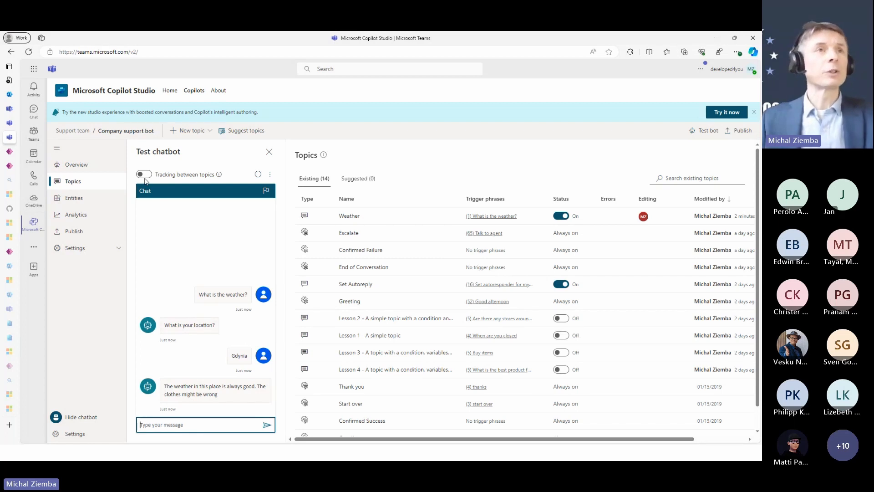
# Step: Turn on tracking between topics for the test chat
pyautogui.hotkey('ctrl', '2')
pyautogui.moveTo(144, 165)
pyautogui.mouseDown()
pyautogui.moveTo(143, 186)
pyautogui.moveTo(163, 167)
pyautogui.moveTo(153, 162)
pyautogui.mouseUp()
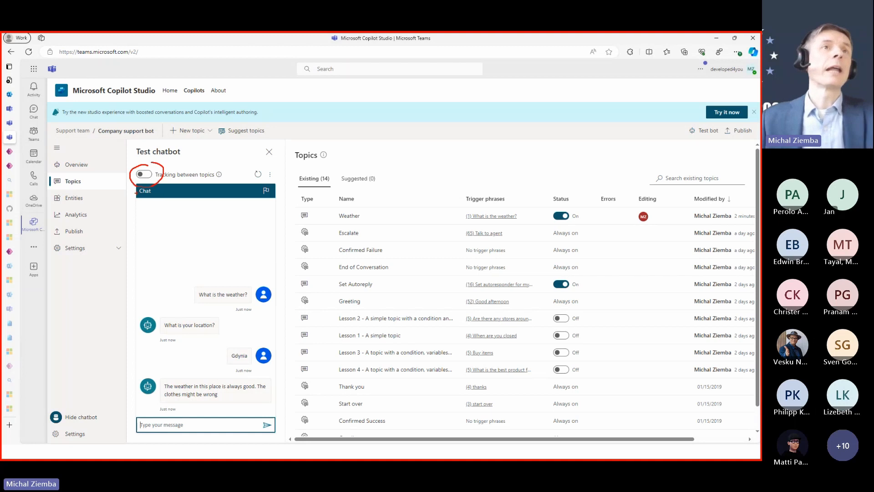
pyautogui.press('Escape')
pyautogui.click(144, 175)
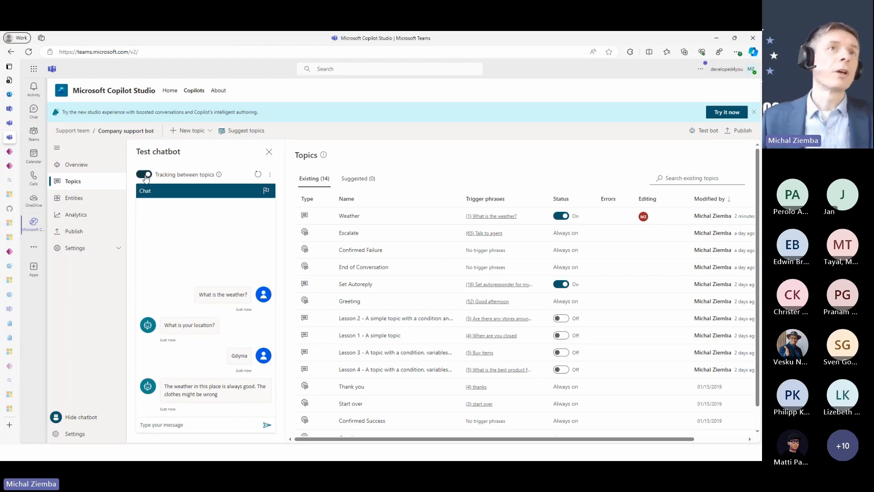
# Step: Send the message "hi" to the bot in the test chat
pyautogui.click(187, 425)
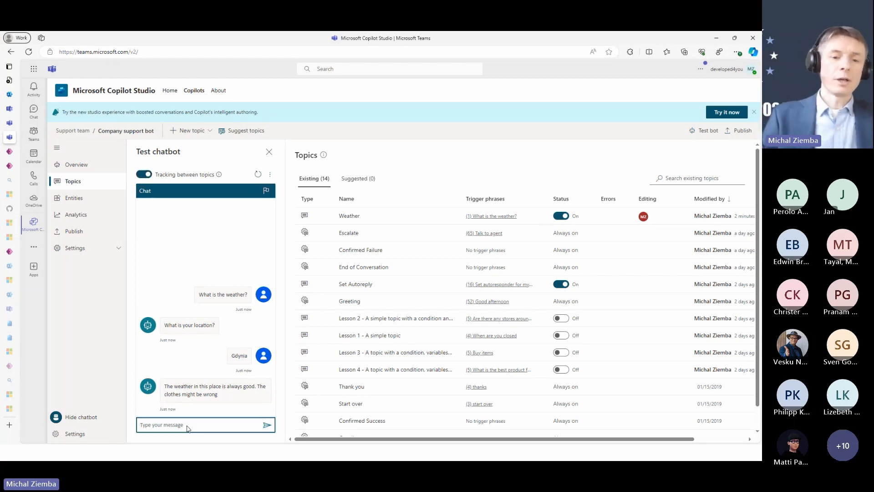
pyautogui.write('i')
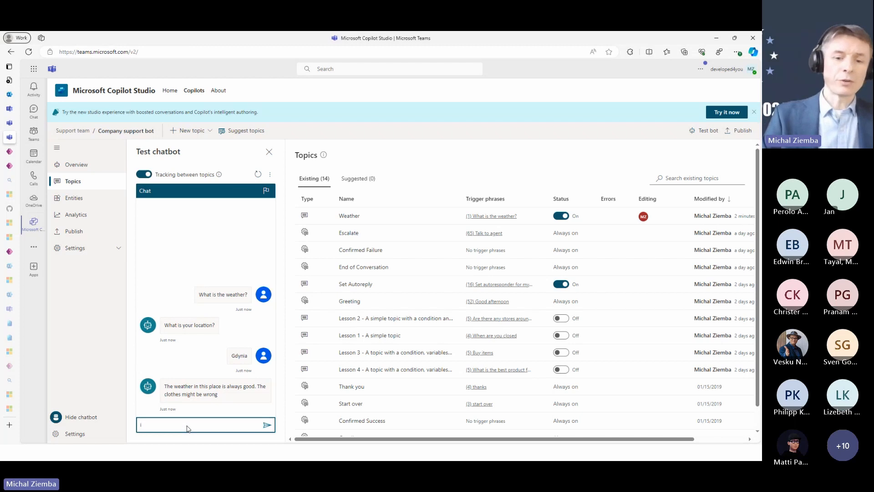
pyautogui.press('BackSpace')
pyautogui.write('hi')
pyautogui.press('Return')
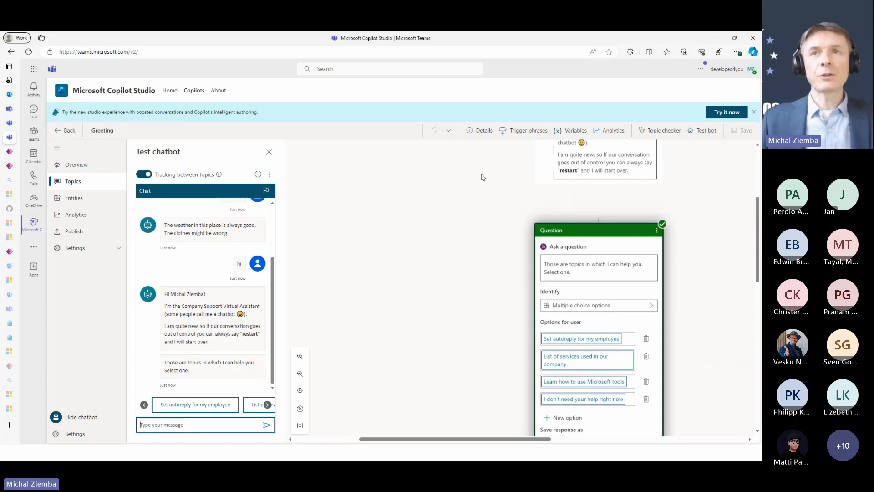
# Step: Examine the Greeting topic's trigger phrases, its welcome message and the multiple choice question that follows
pyautogui.scroll(4, 628, 195)
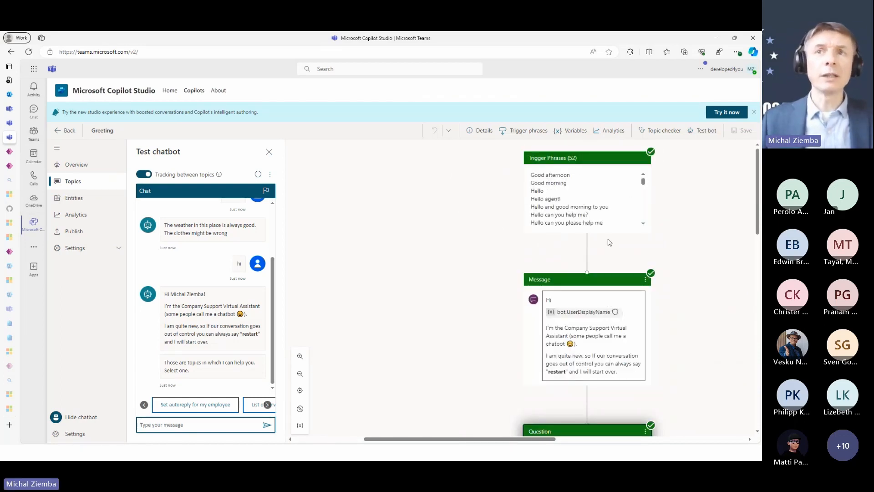
pyautogui.scroll(-2, 606, 263)
pyautogui.click(606, 262)
pyautogui.scroll(-3, 606, 263)
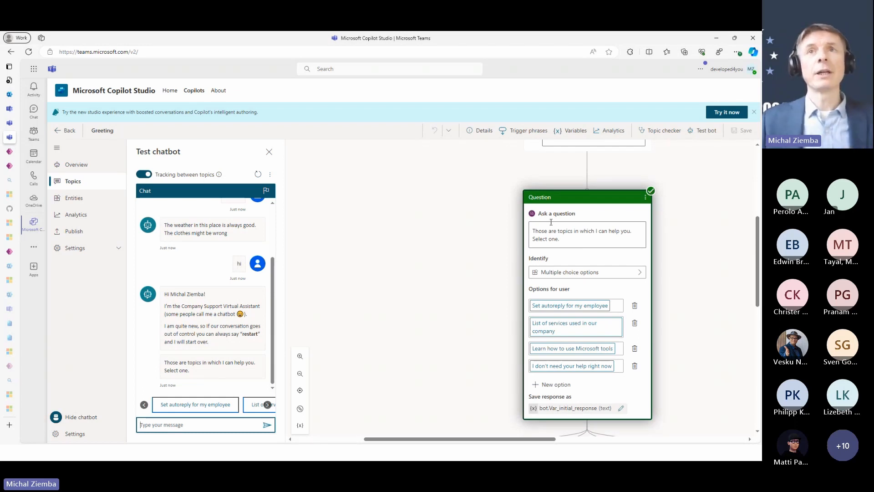
pyautogui.scroll(-1, 637, 213)
pyautogui.scroll(1, 637, 214)
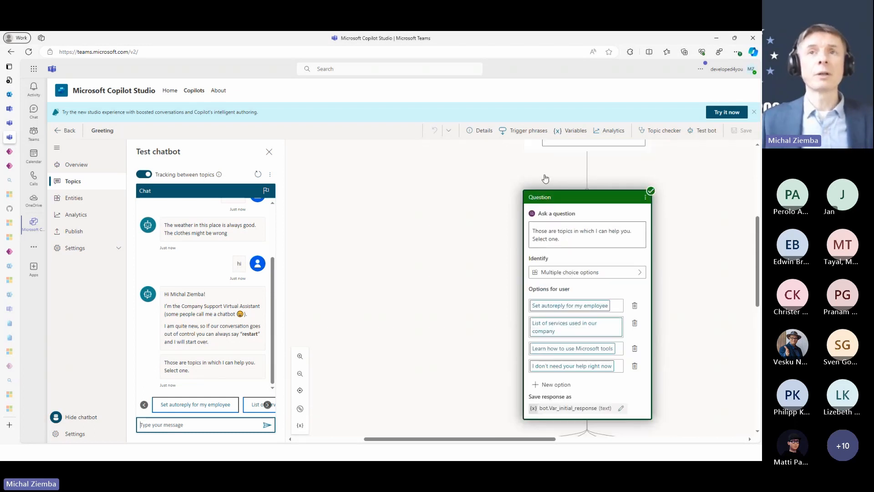
pyautogui.scroll(3, 559, 204)
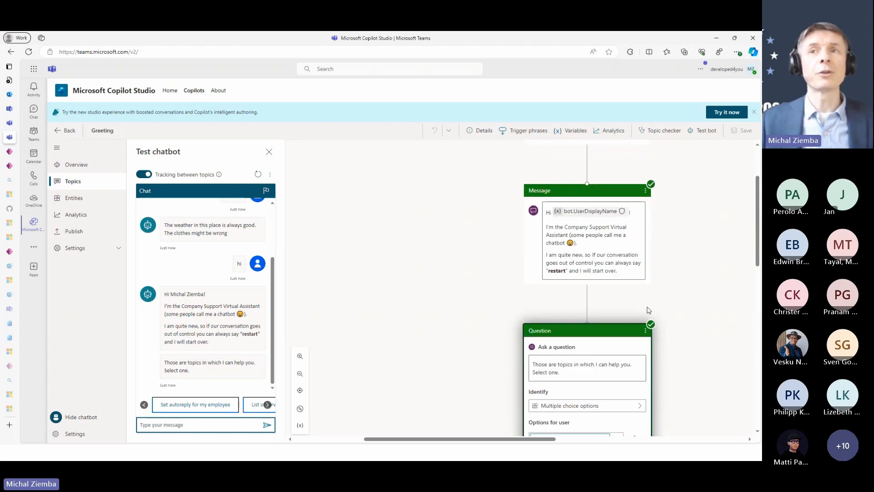
pyautogui.scroll(-2, 647, 308)
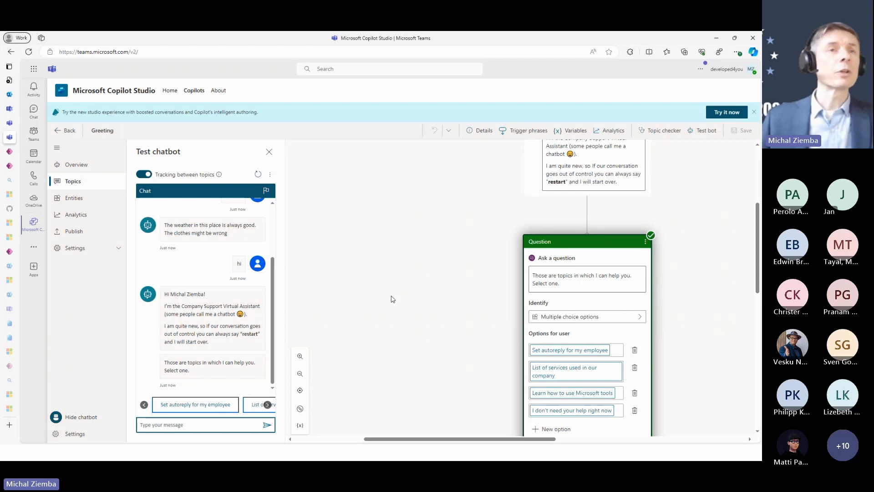
pyautogui.hotkey('alt', 'Tab')
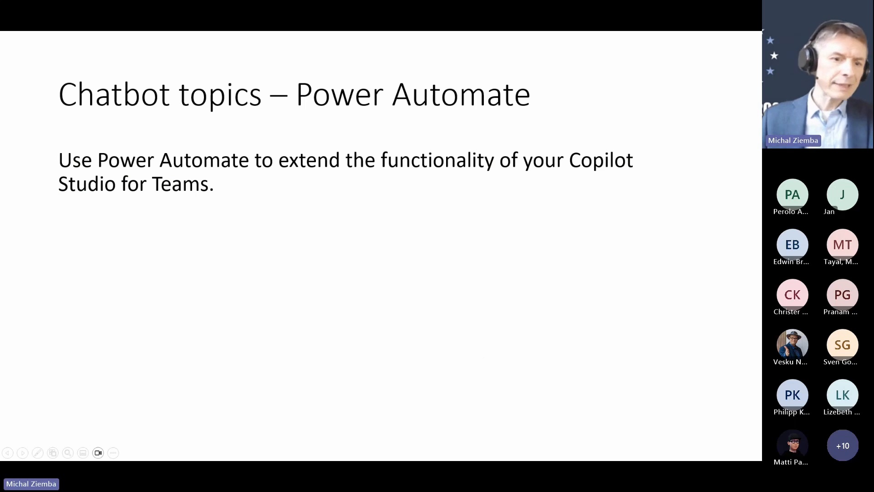
pyautogui.hotkey('alt', 'Tab')
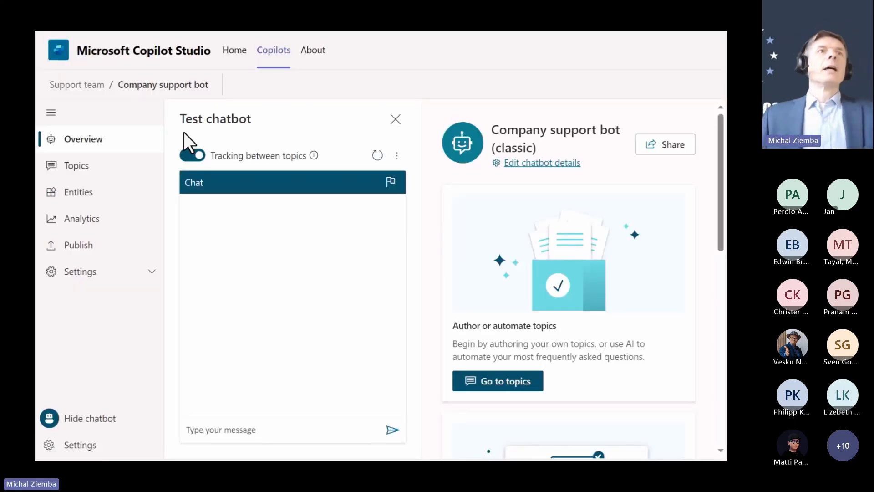
pyautogui.hotkey('alt', 'Tab')
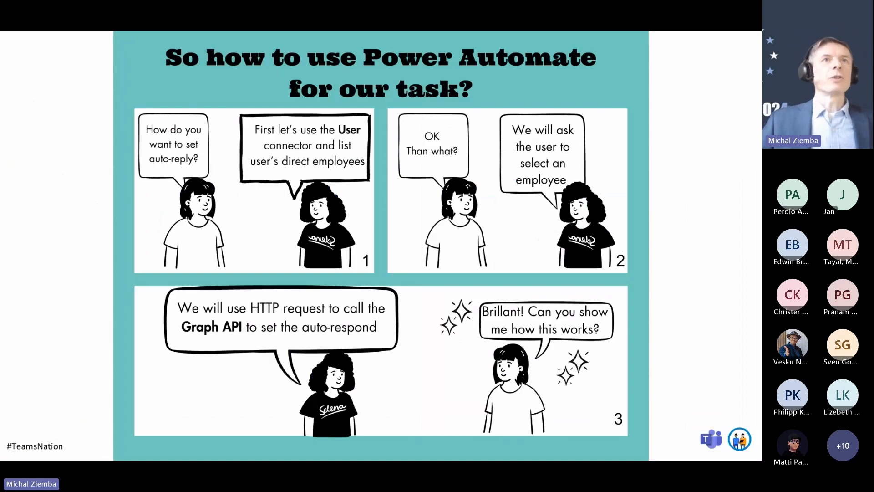
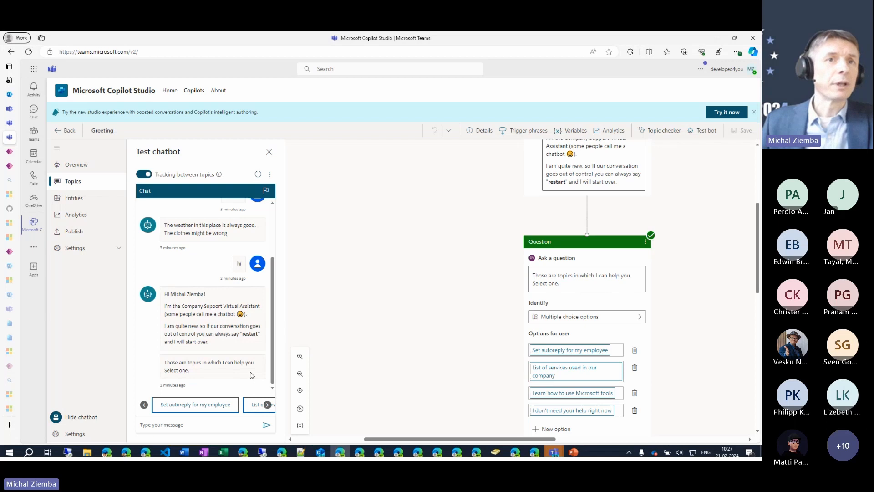
# Step: Look through the reply options below the bot's greeting and choose "Set autoreply for my employee"
pyautogui.moveTo(167, 295); pyautogui.dragTo(206, 295)
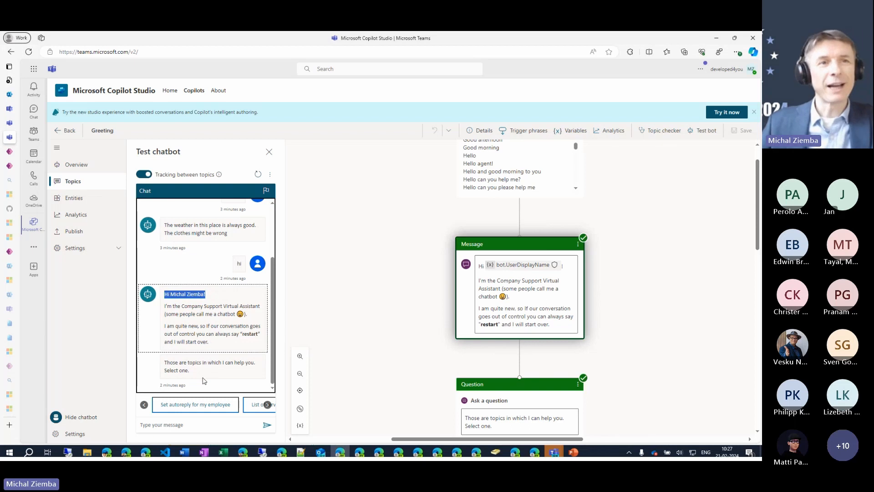
pyautogui.click(267, 405)
pyautogui.click(268, 405)
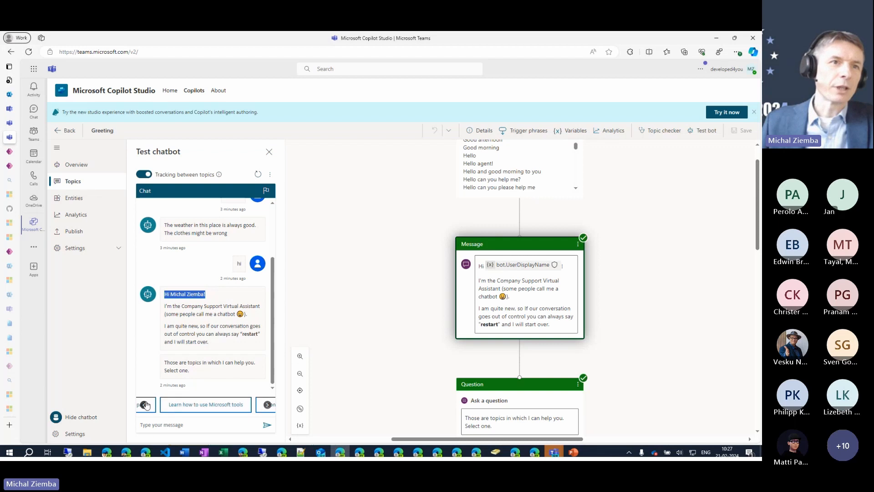
pyautogui.click(143, 404)
pyautogui.click(143, 404)
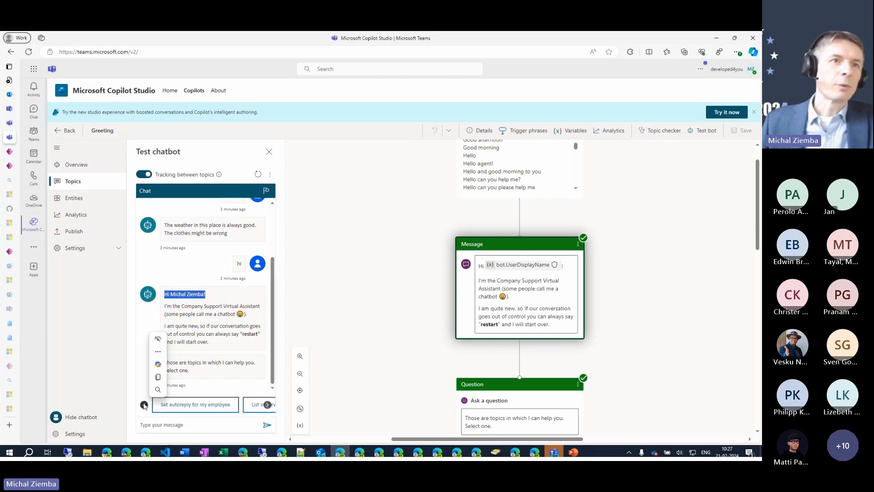
pyautogui.click(190, 405)
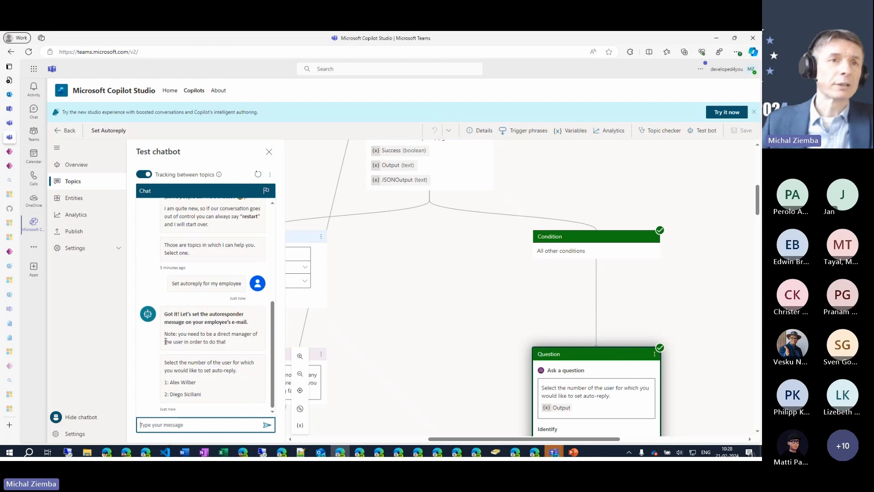
# Step: Answer the bot's question by choosing employee number 1 for the auto-reply
pyautogui.click(172, 427)
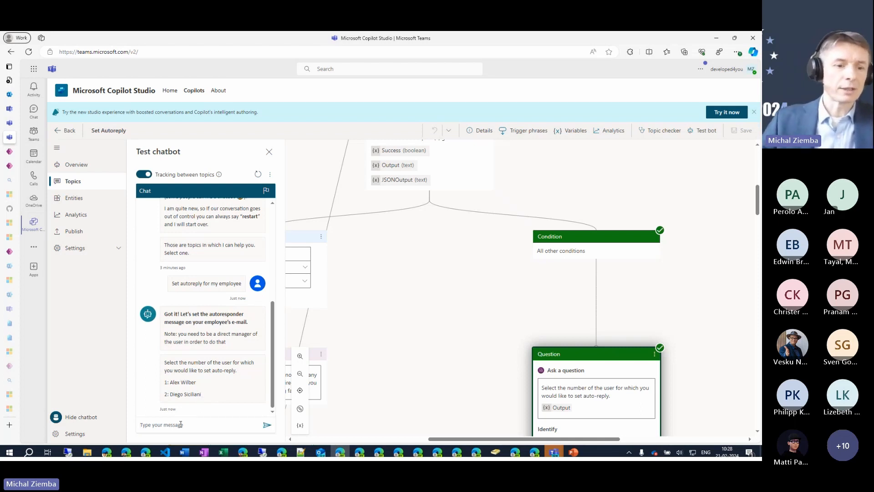
pyautogui.click(181, 425)
pyautogui.write('1')
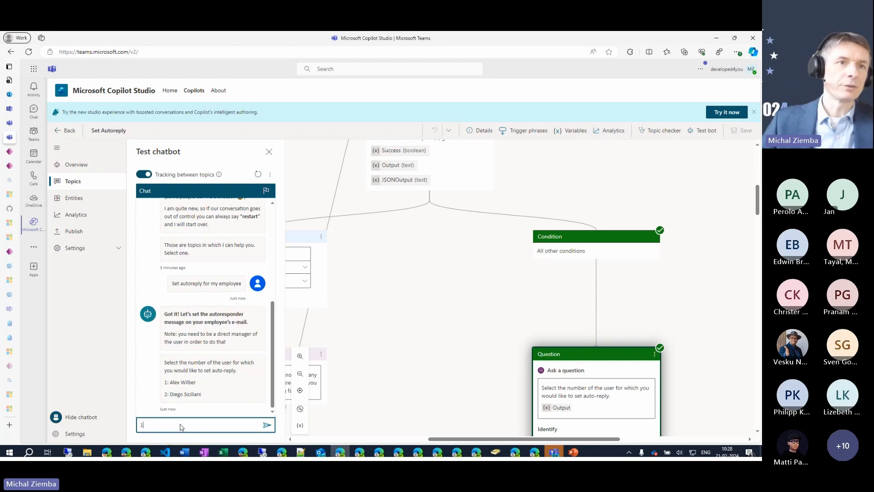
pyautogui.press('Return')
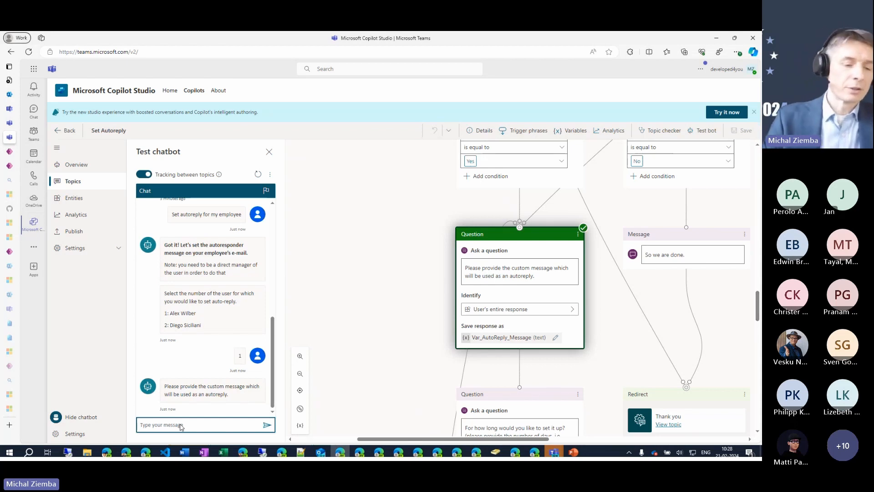
# Step: Give the bot the auto-reply message "Hi, I am not in the office today. I will see you tomorrow" and a duration of 1 day
pyautogui.write('H')
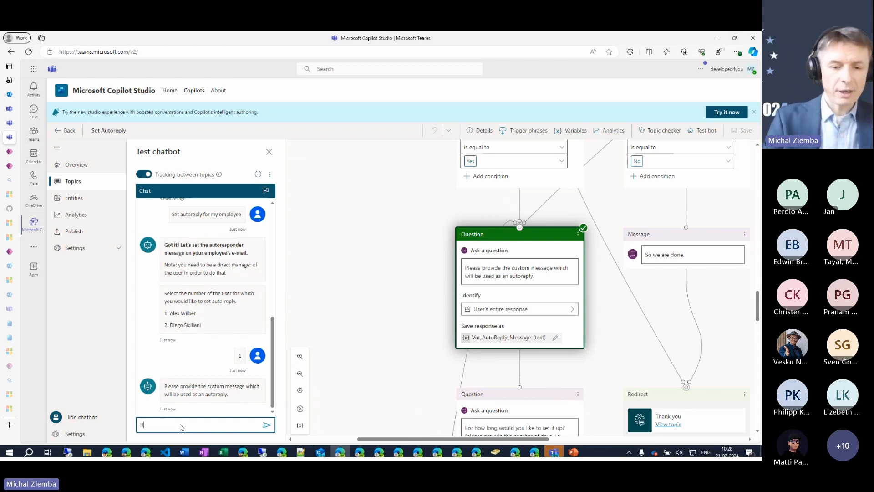
pyautogui.write('i, I am')
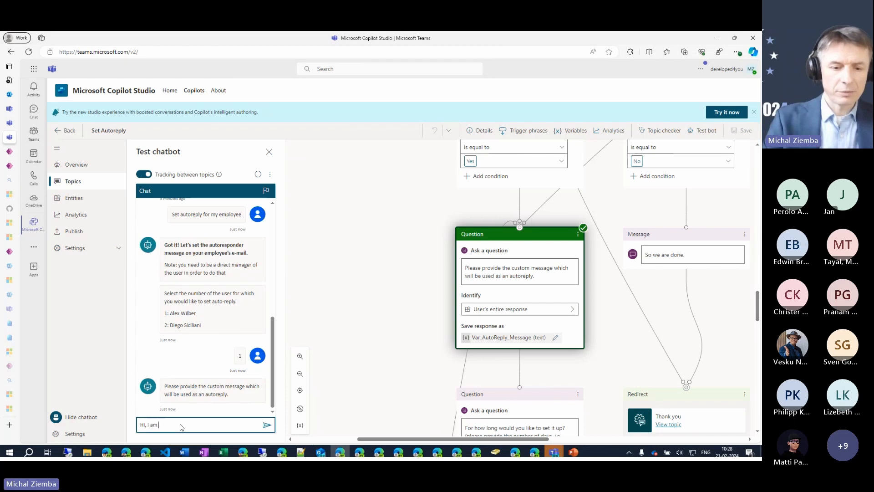
pyautogui.write(' not in tha of')
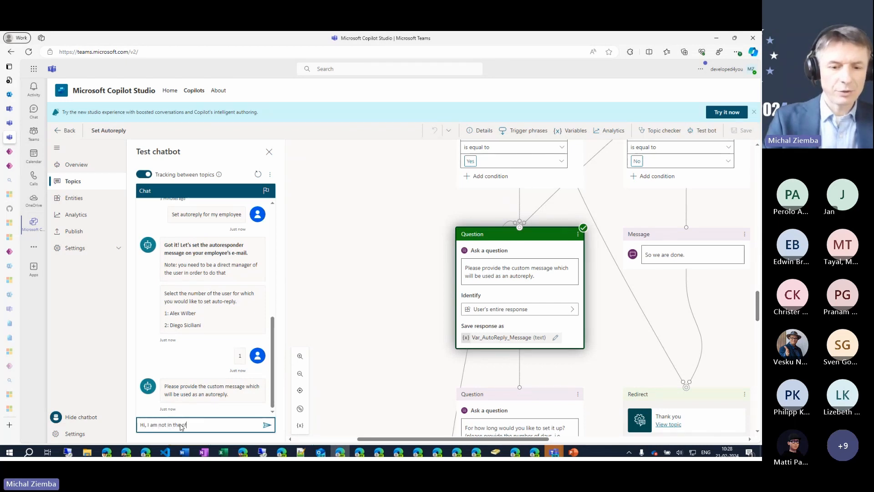
pyautogui.write('fice today.')
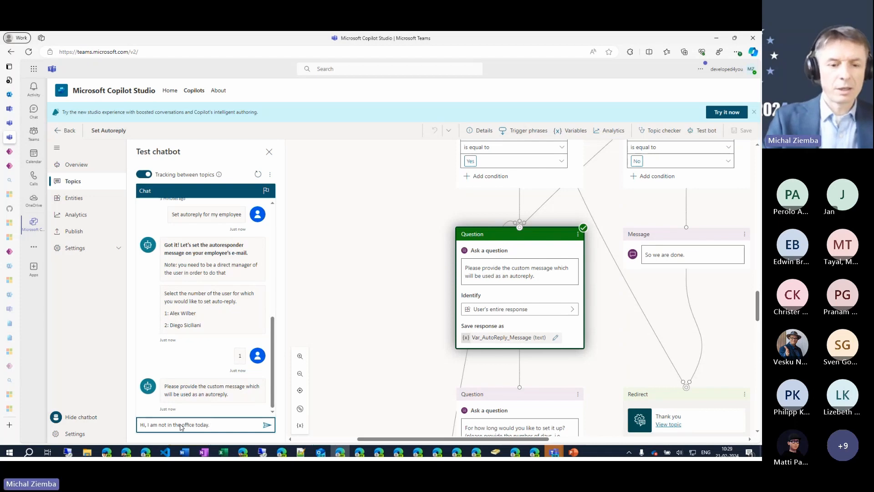
pyautogui.write(' I will')
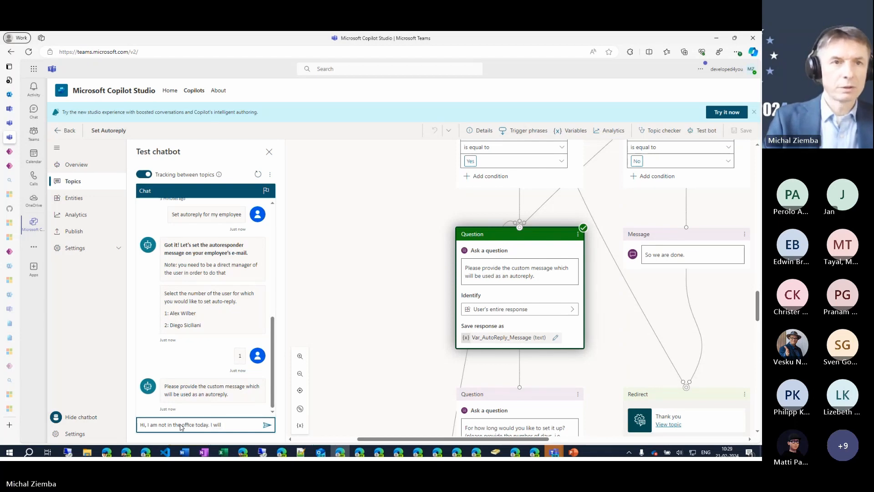
pyautogui.write(' see you t')
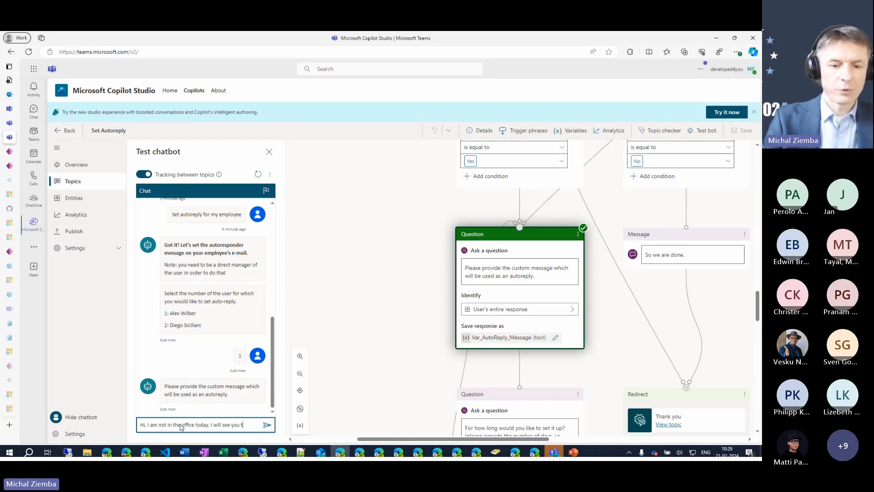
pyautogui.write('omorrow')
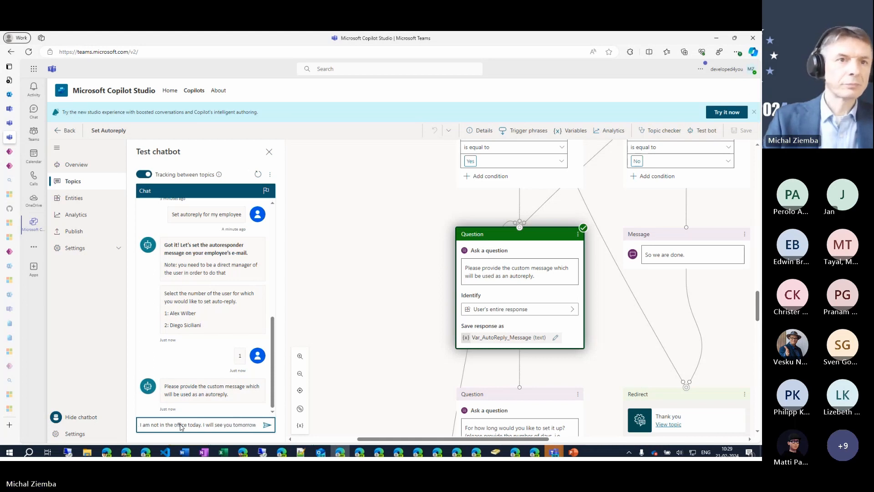
pyautogui.press('Return')
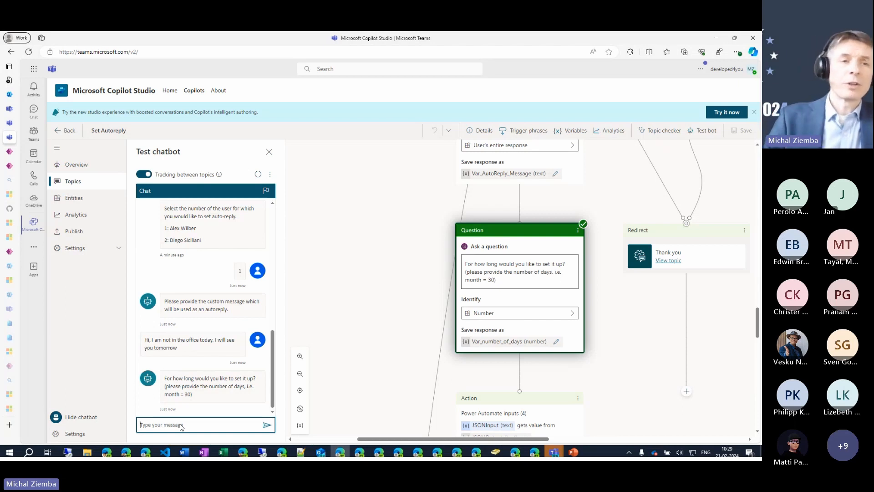
pyautogui.write('1')
pyautogui.press('Return')
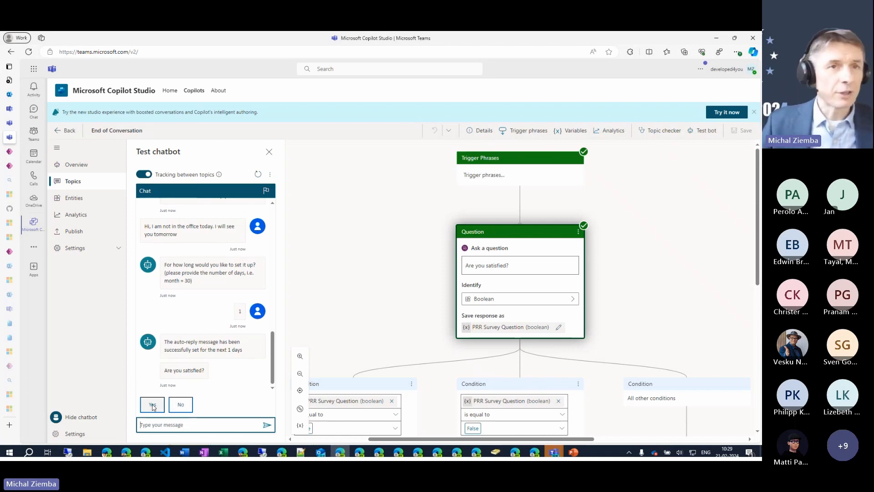
# Step: Answer No to the bot's satisfaction question, choose to leave a feedback, and answer Yes when asked again
pyautogui.click(172, 406)
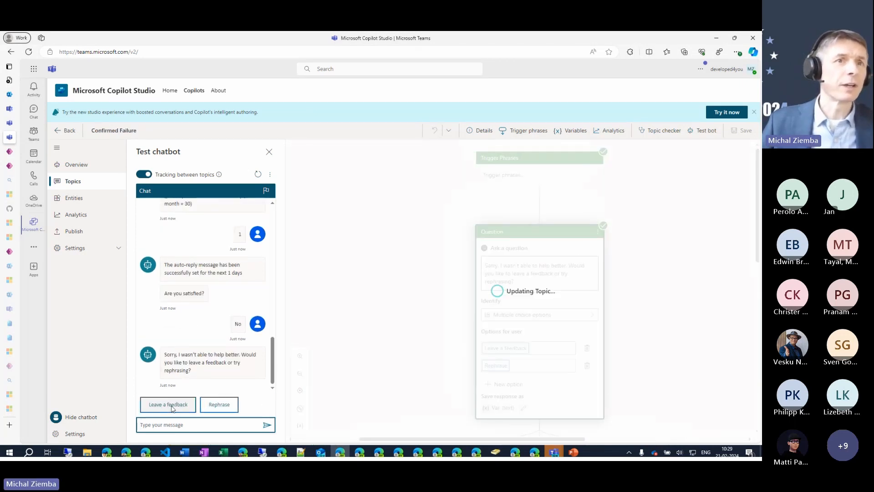
pyautogui.click(184, 404)
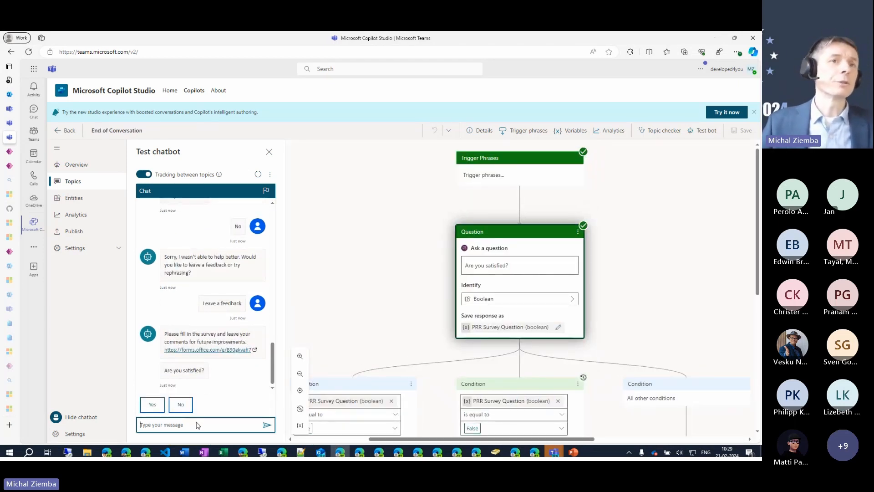
pyautogui.click(157, 405)
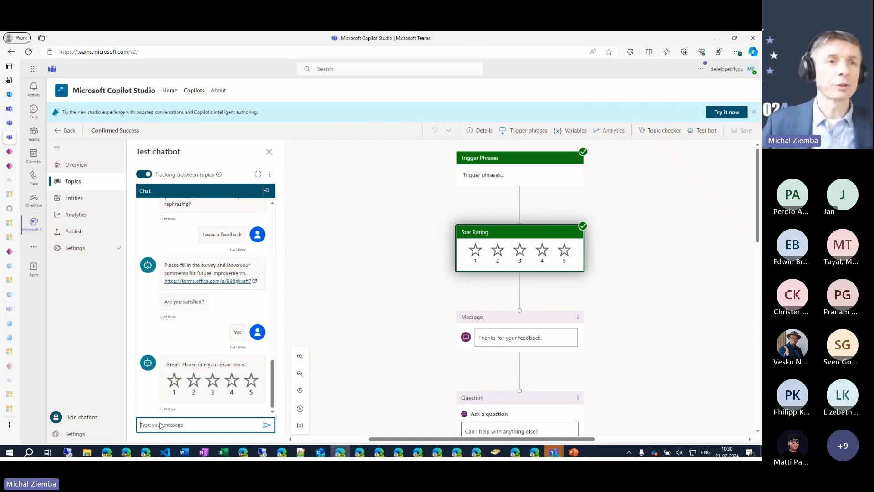
# Step: Send "hi" to the bot to start over and choose employee number 1 again for the auto-reply
pyautogui.click(160, 426)
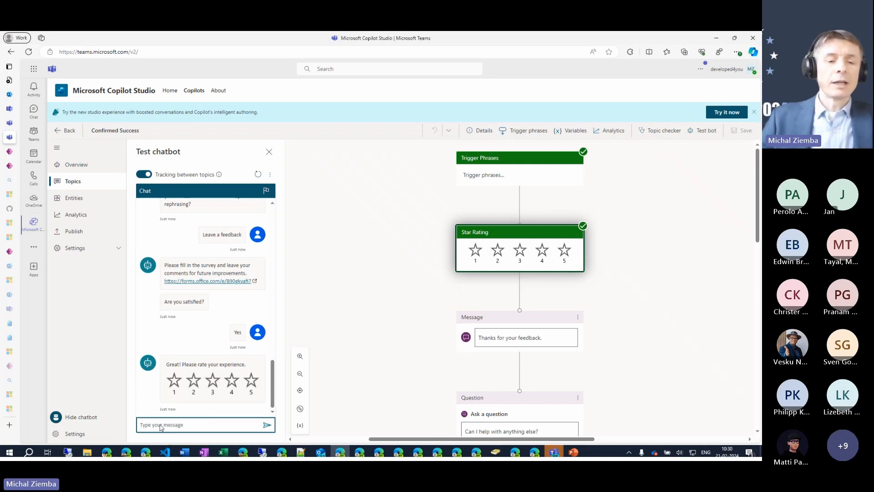
pyautogui.write('hi')
pyautogui.press('Return')
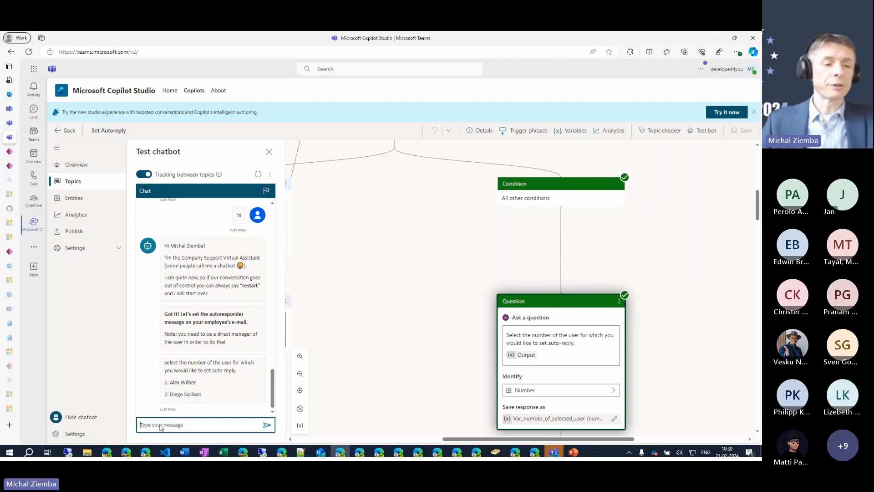
pyautogui.write('1')
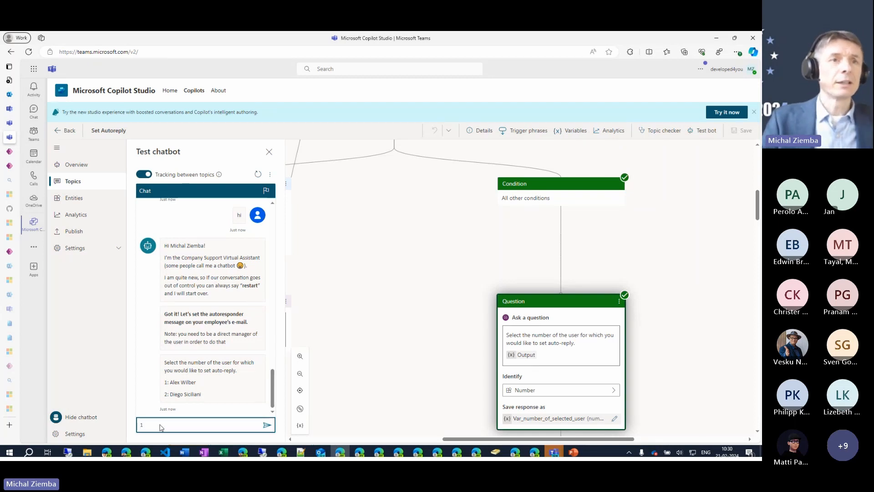
pyautogui.press('Return')
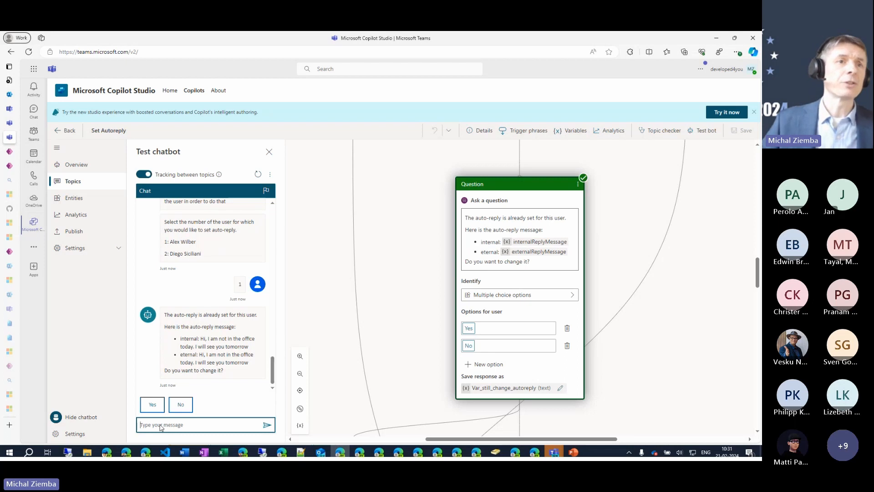
# Step: Agree to change the existing auto-reply and provide the new message "I am out of office. Will be back soon"
pyautogui.click(153, 405)
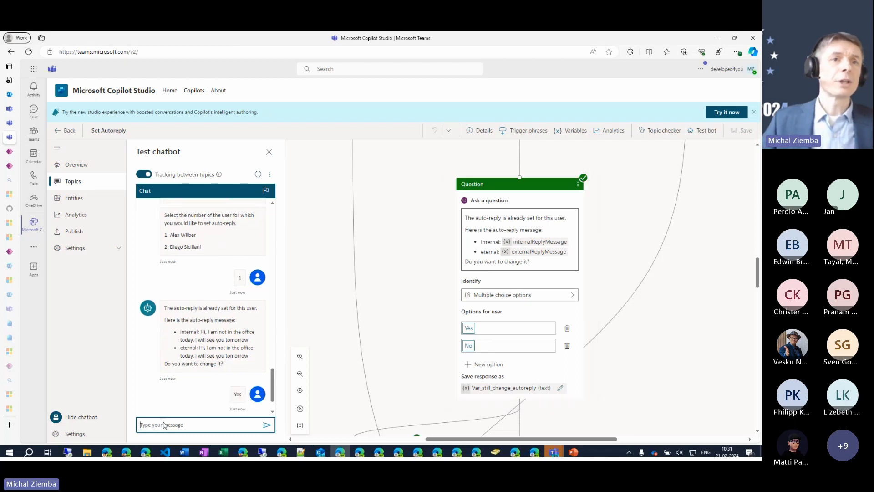
pyautogui.click(164, 424)
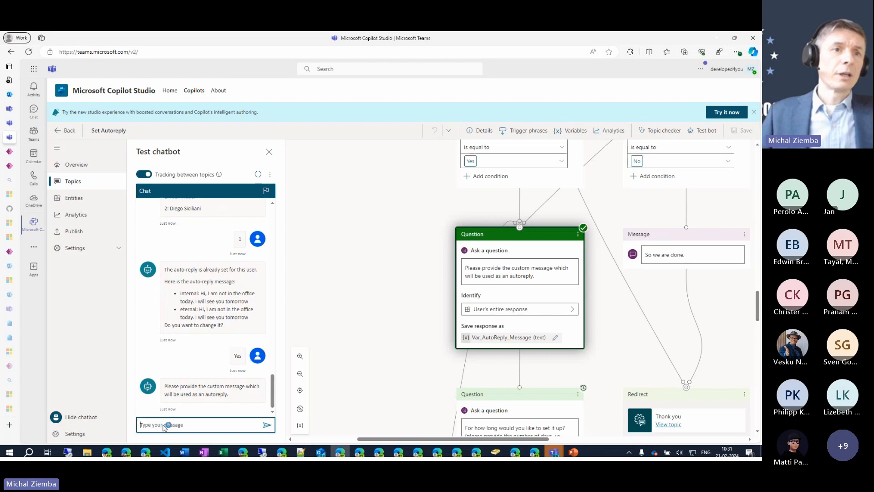
pyautogui.write('I am')
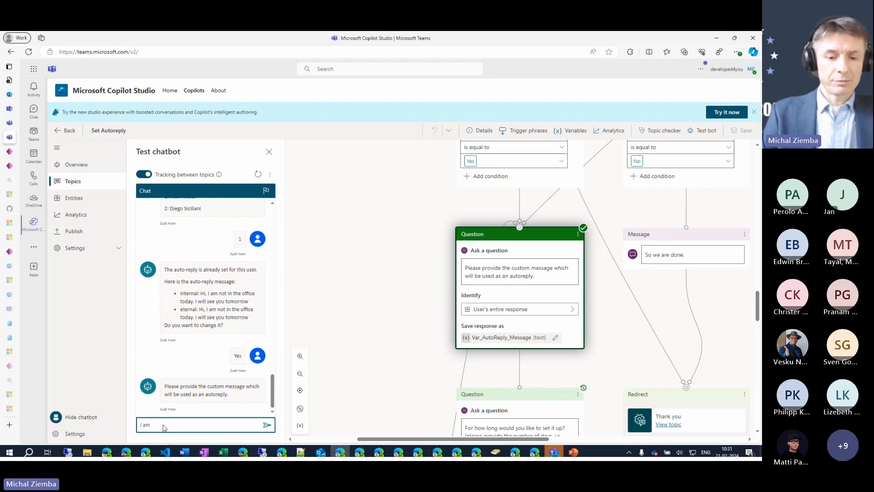
pyautogui.write(' out')
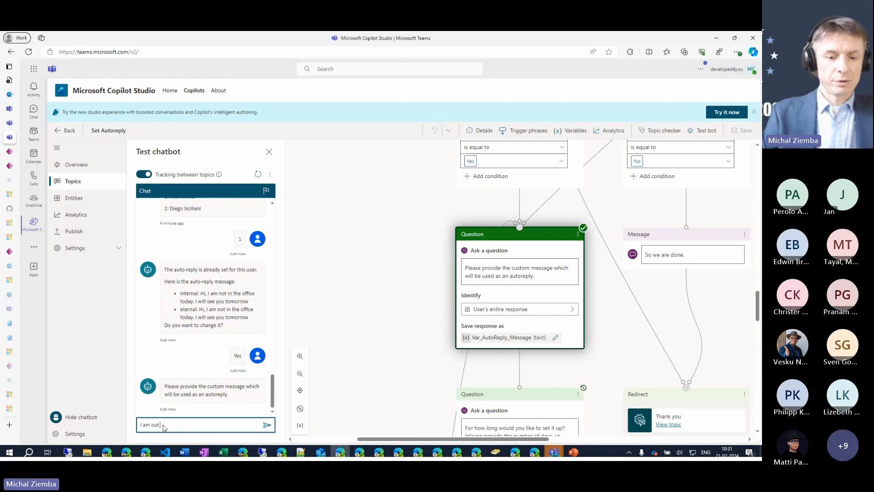
pyautogui.write(' of office')
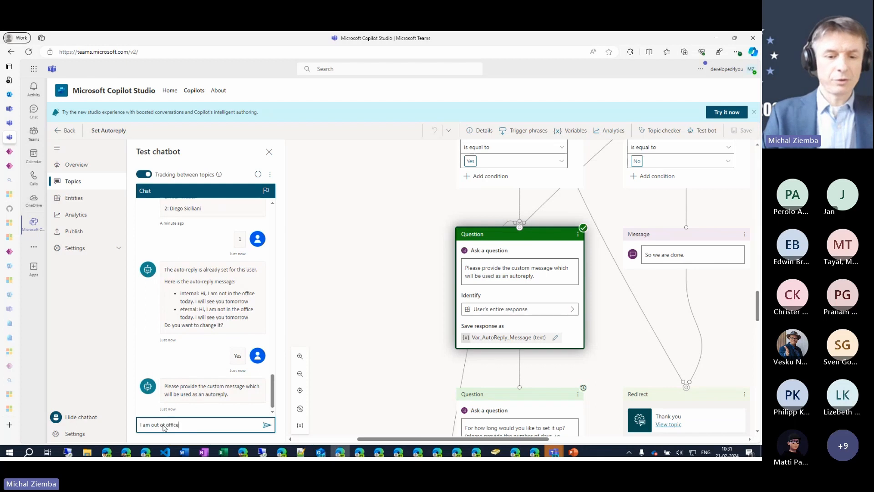
pyautogui.write('. Will')
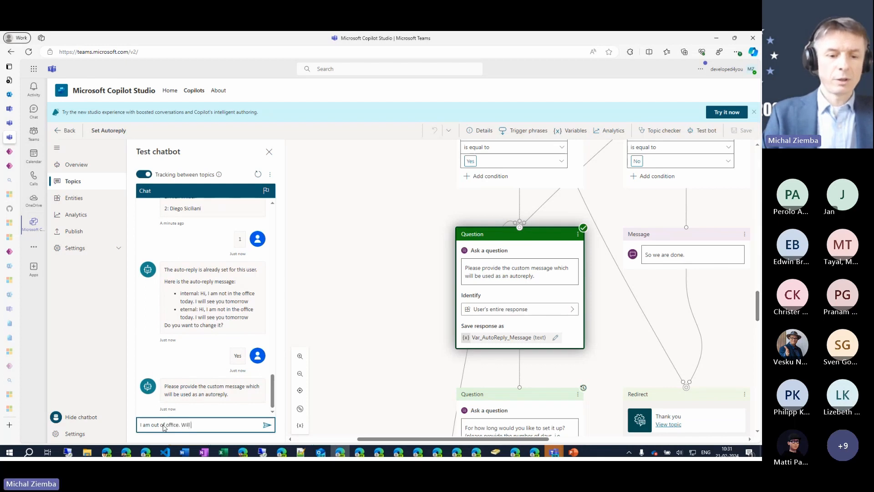
pyautogui.write(' be back soon')
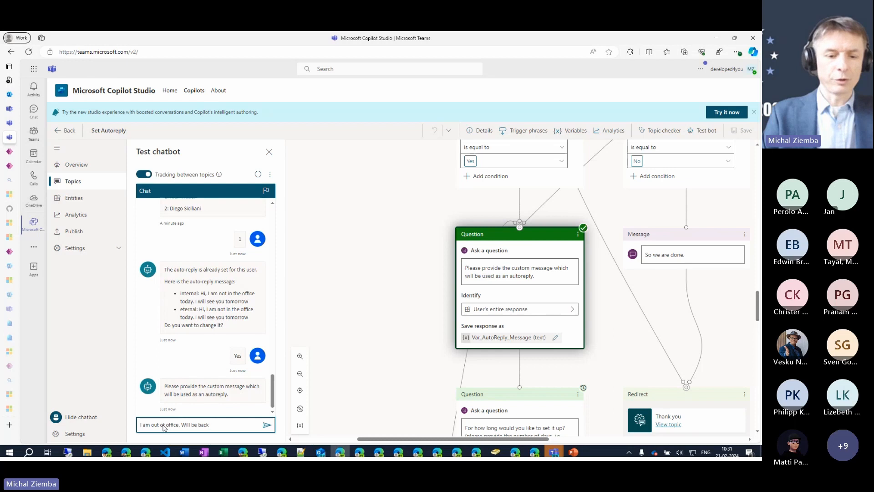
pyautogui.press('Return')
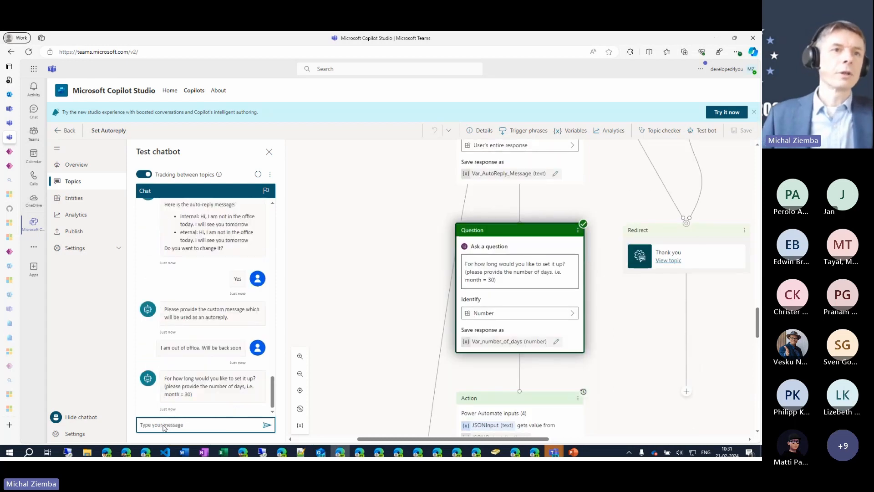
# Step: Set the new auto-reply's duration to 7 days in the test chat
pyautogui.click(164, 425)
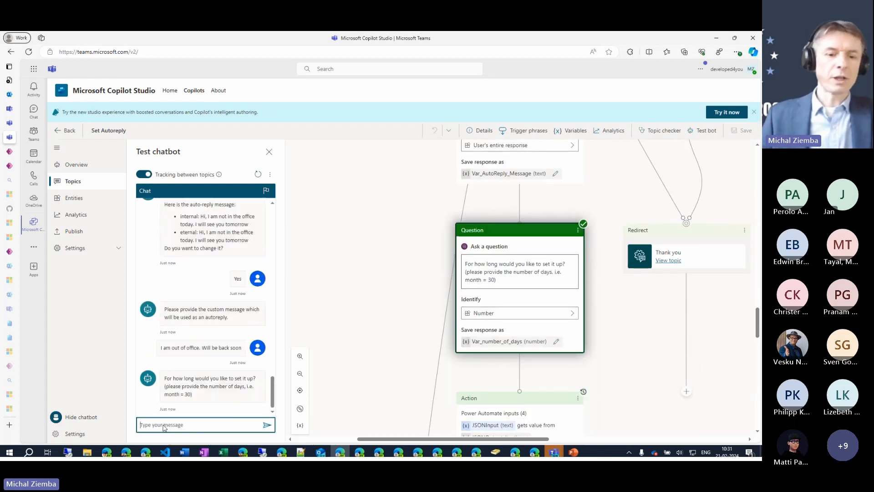
pyautogui.write('7')
pyautogui.press('Return')
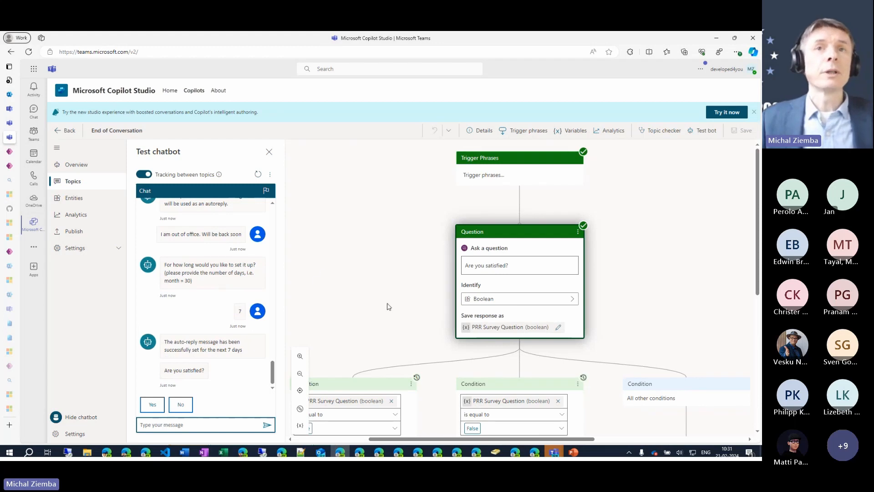
# Step: Examine the End of Conversation branches and trace the latest chat messages back to their nodes in the Set Autoreply topic
pyautogui.click(414, 281)
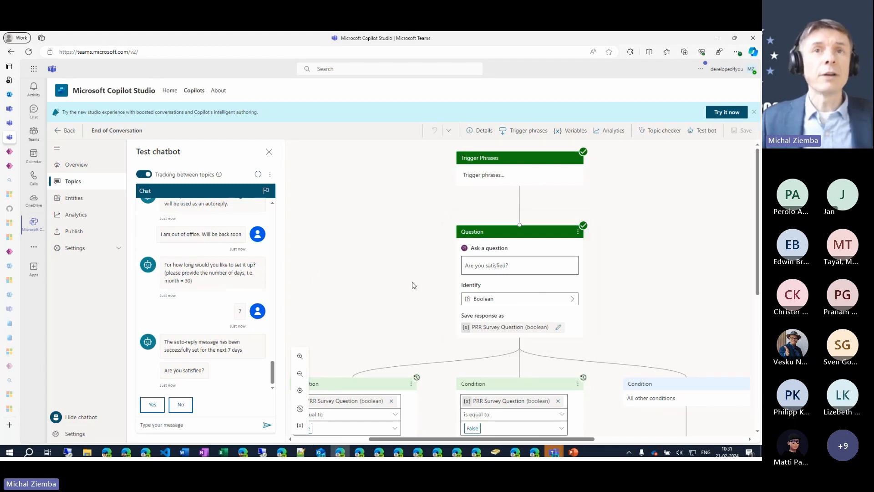
pyautogui.scroll(-5, 407, 333)
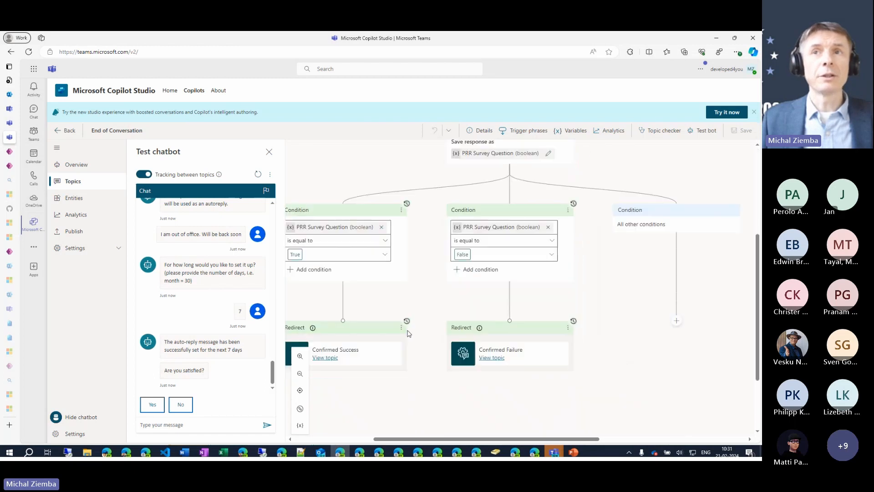
pyautogui.scroll(6, 408, 334)
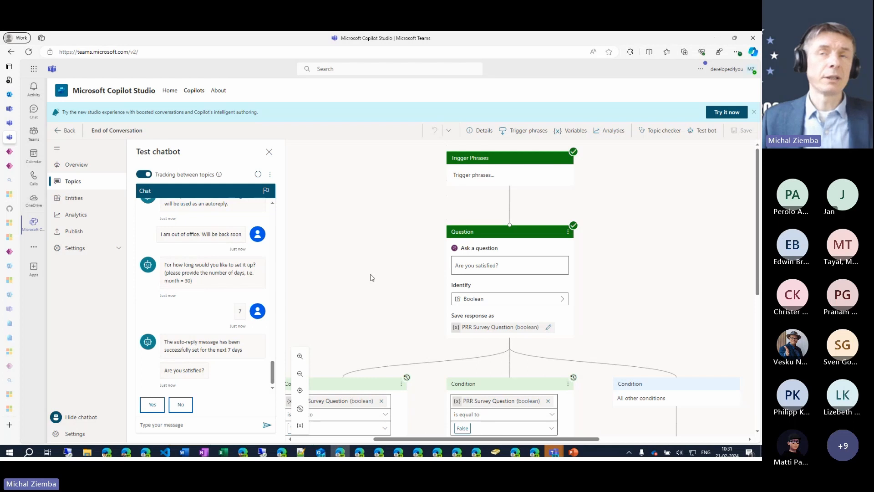
pyautogui.click(192, 234)
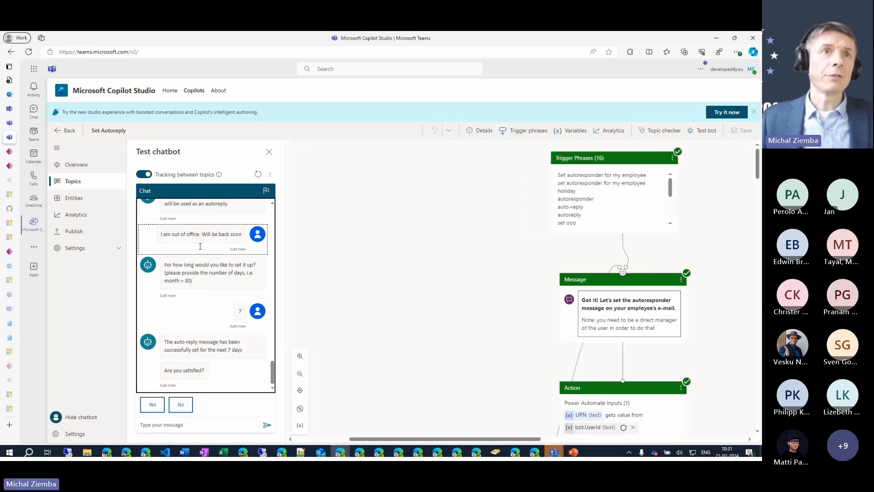
pyautogui.scroll(3, 200, 273)
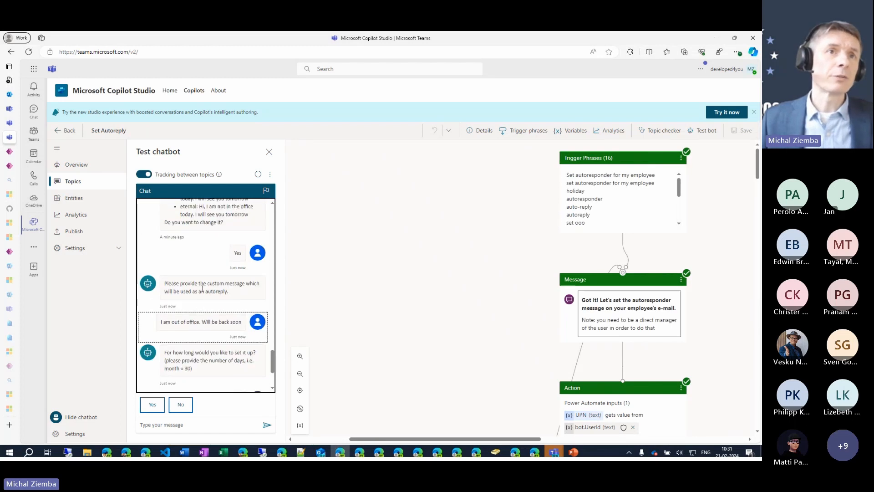
pyautogui.click(199, 288)
pyautogui.click(212, 221)
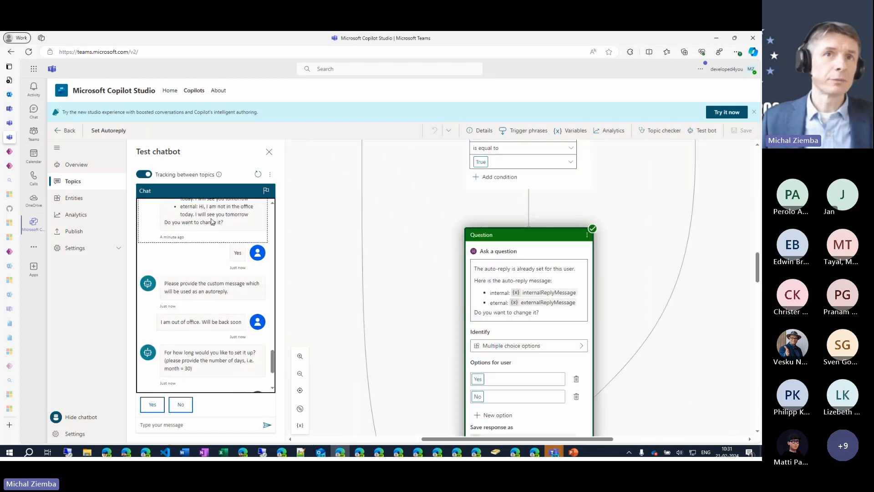
# Step: Examine the question about changing the existing auto-reply and follow its Yes and No branches through the custom message, duration and outcome nodes
pyautogui.scroll(1, 203, 244)
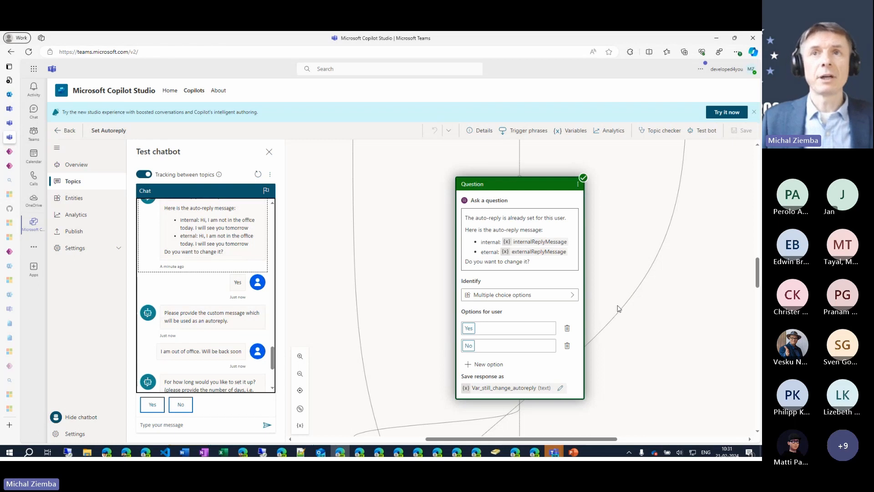
pyautogui.scroll(-3, 618, 309)
pyautogui.scroll(3, 618, 308)
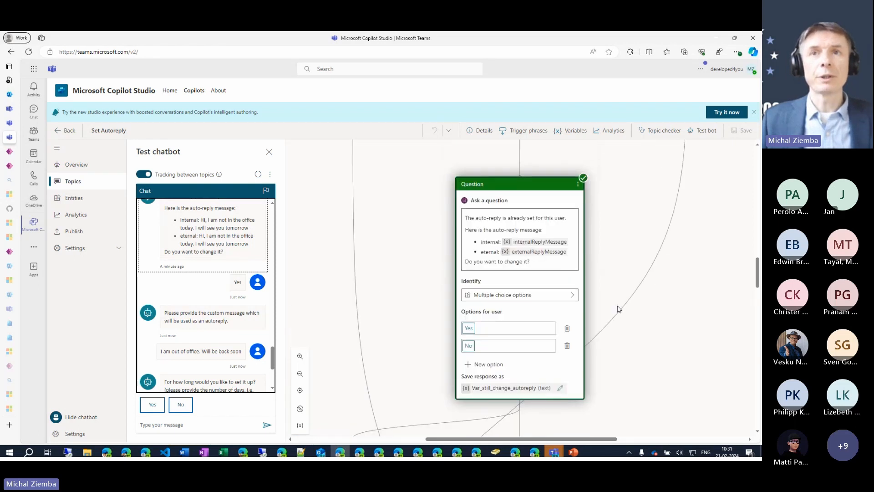
pyautogui.scroll(-5, 618, 309)
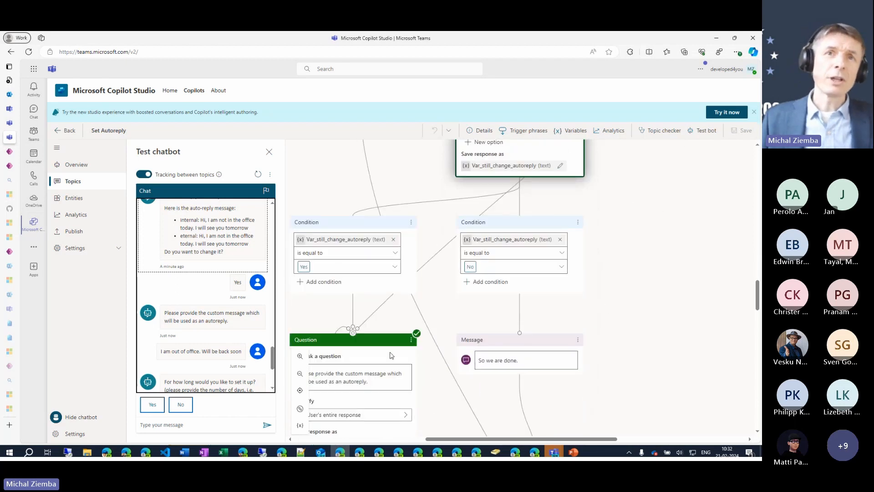
pyautogui.moveTo(434, 444); pyautogui.dragTo(415, 443)
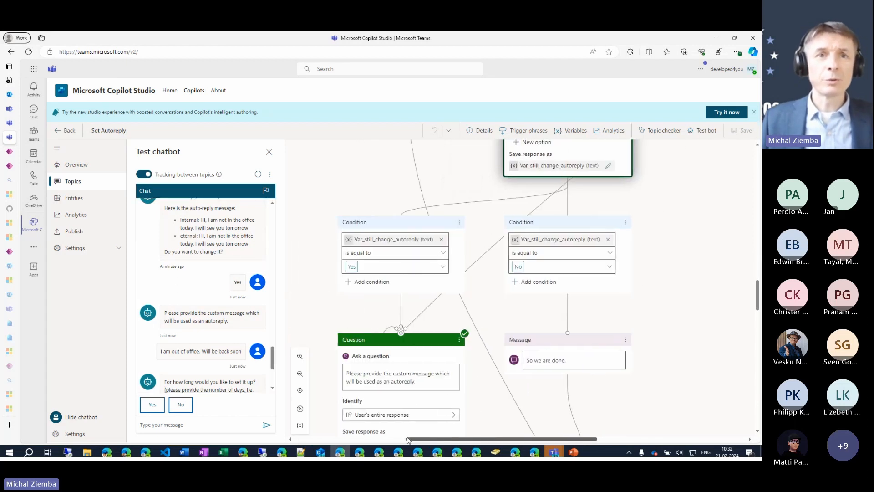
pyautogui.click(301, 376)
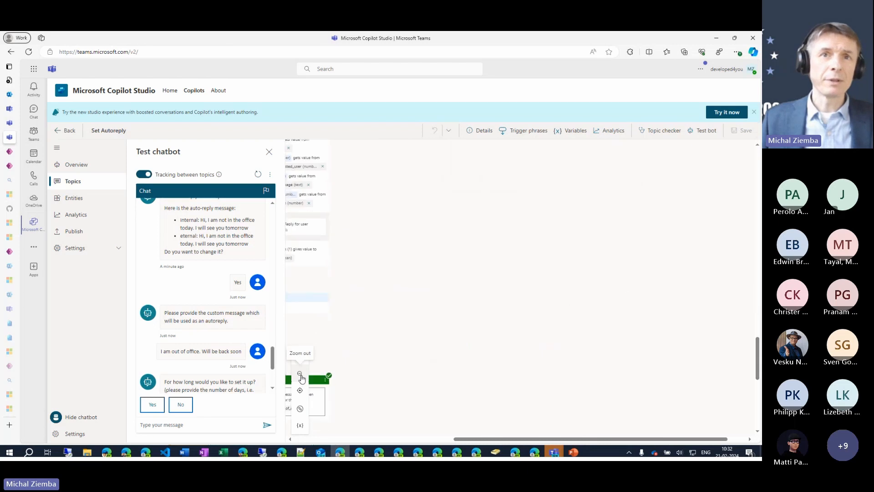
pyautogui.moveTo(455, 438); pyautogui.dragTo(325, 426)
pyautogui.scroll(-5, 531, 332)
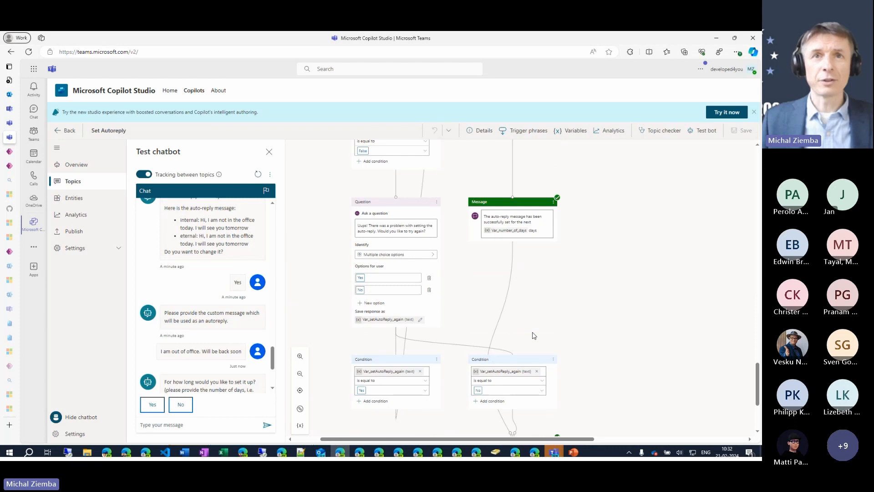
pyautogui.scroll(7, 535, 336)
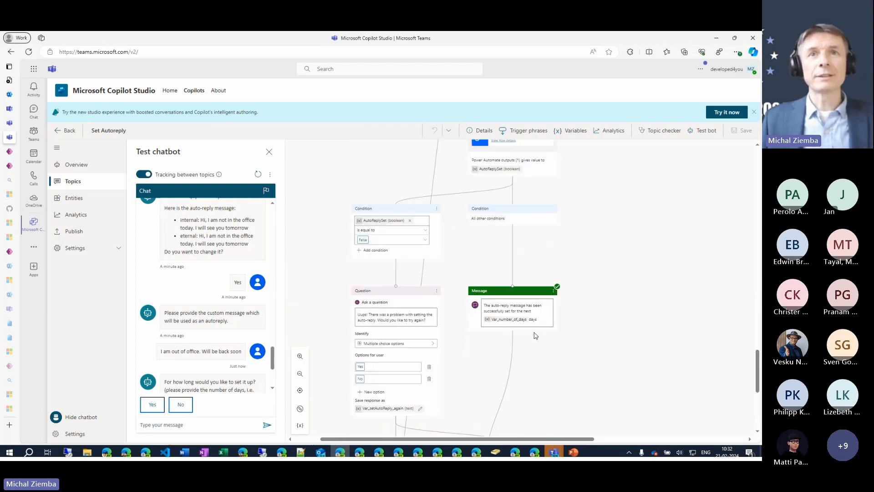
pyautogui.scroll(8, 536, 336)
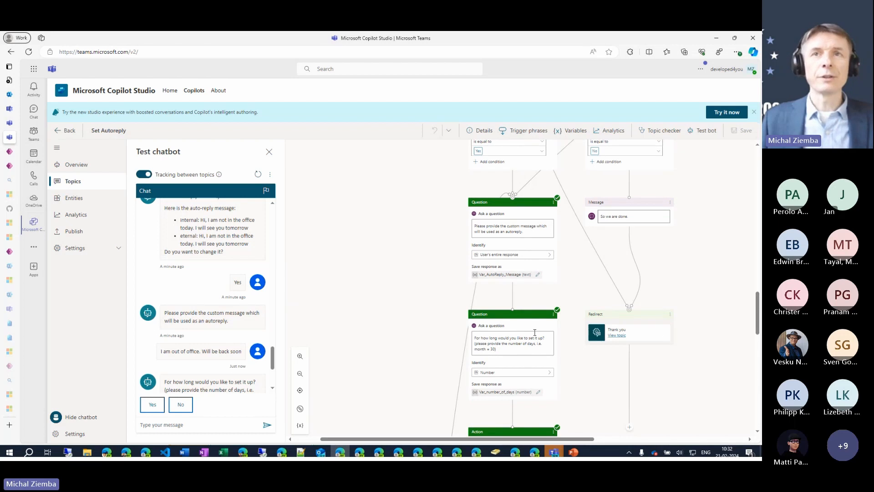
pyautogui.scroll(5, 535, 332)
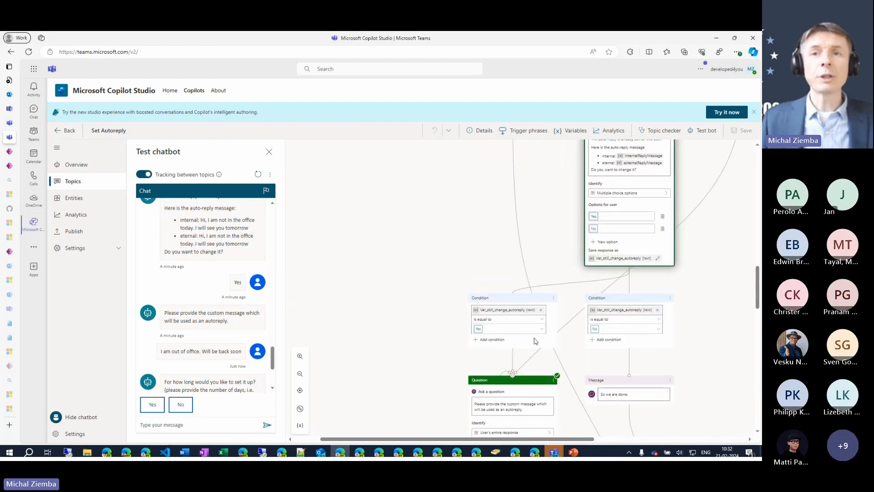
# Step: Trace the flow back to the Power Automate action that gets the user's AutoReply setting and temporarily circle it in red
pyautogui.moveTo(537, 439); pyautogui.dragTo(605, 440)
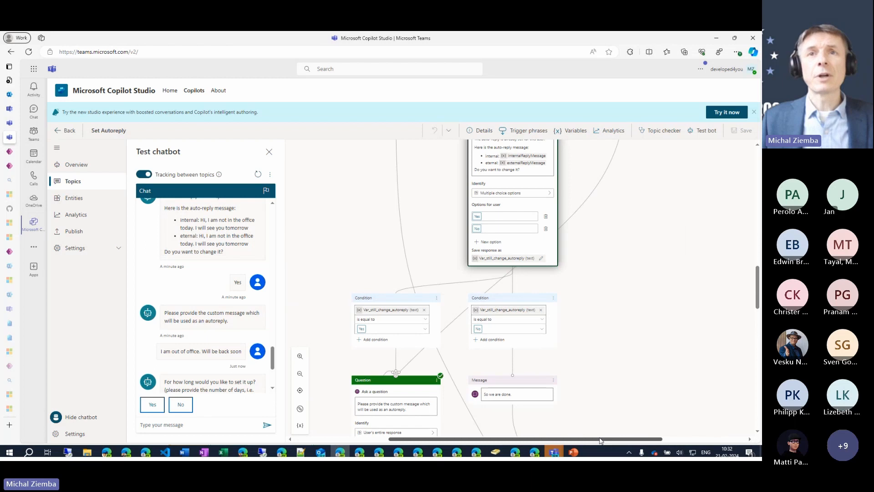
pyautogui.scroll(6, 554, 373)
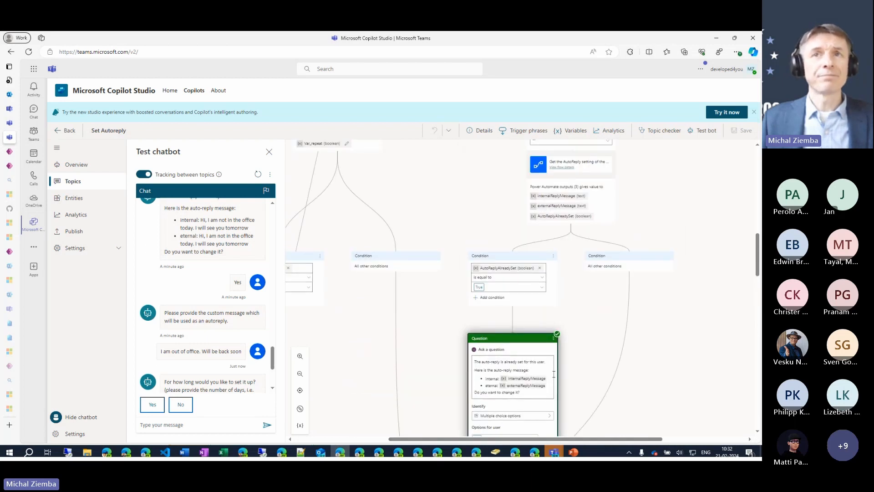
pyautogui.moveTo(509, 439); pyautogui.dragTo(471, 440)
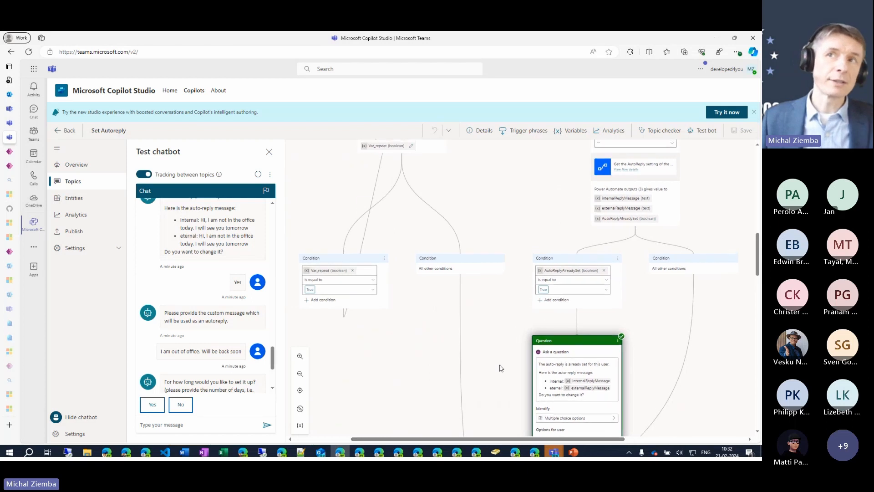
pyautogui.scroll(5, 501, 368)
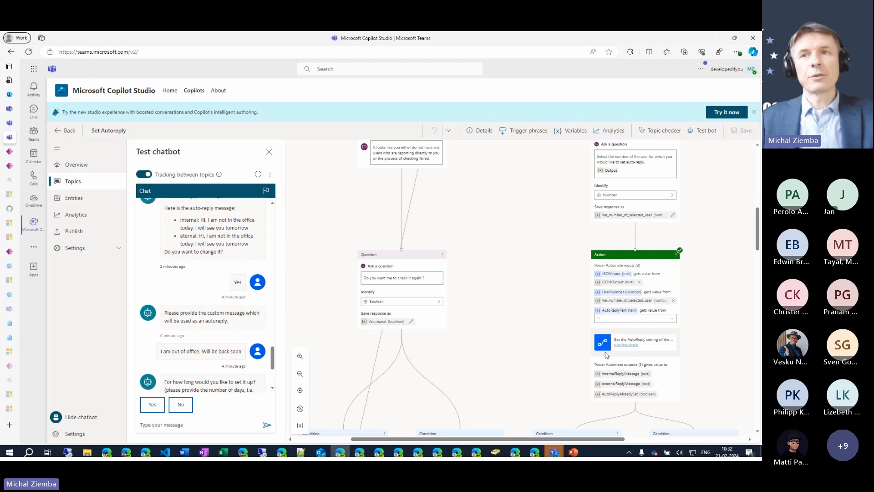
pyautogui.moveTo(607, 328)
pyautogui.mouseDown()
pyautogui.moveTo(585, 333)
pyautogui.moveTo(611, 354)
pyautogui.moveTo(680, 355)
pyautogui.moveTo(673, 327)
pyautogui.moveTo(596, 328)
pyautogui.mouseUp()
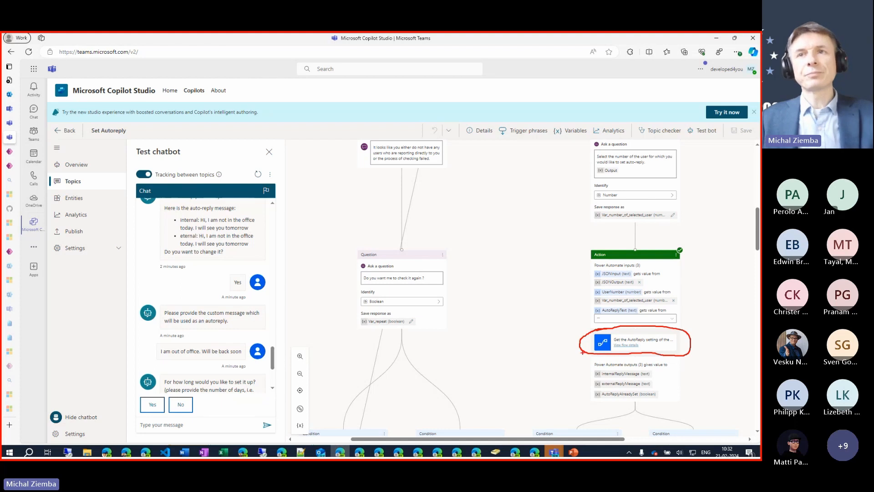
pyautogui.press('Escape')
# Step: Locate the Set the AutoReply for user flow below the duration question, enlarge the view and circle it in red
pyautogui.scroll(-1, 591, 350)
pyautogui.scroll(-10, 591, 350)
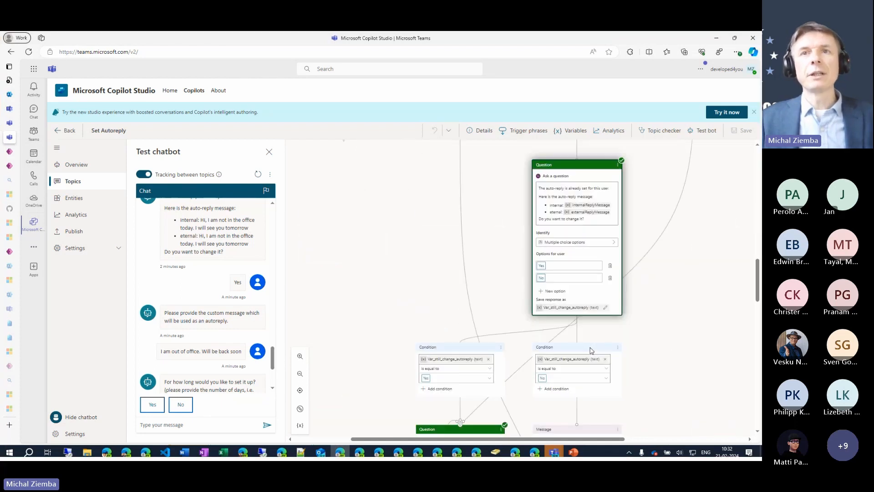
pyautogui.scroll(-5, 591, 348)
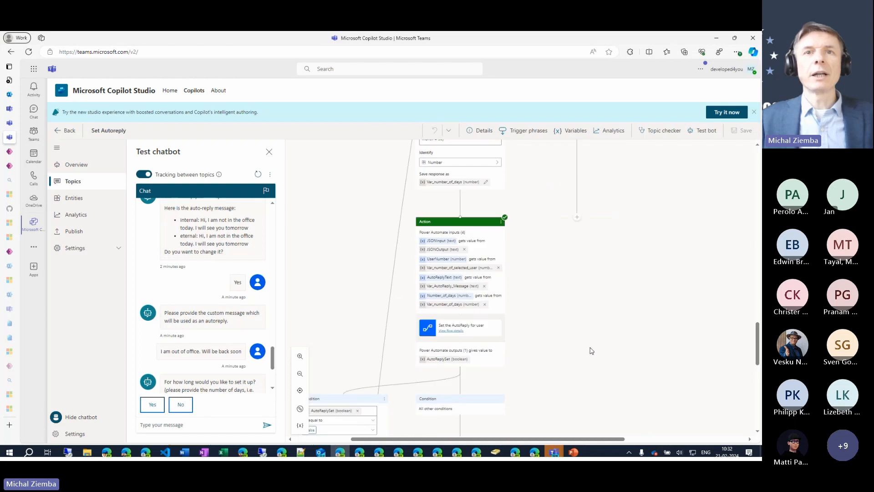
pyautogui.click(303, 357)
pyautogui.click(303, 357)
pyautogui.click(303, 357)
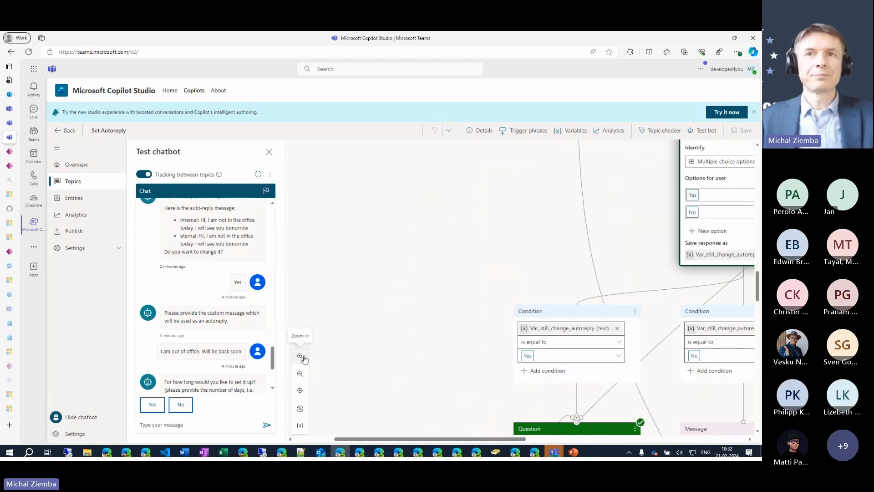
pyautogui.scroll(-9, 375, 333)
pyautogui.scroll(-3, 375, 333)
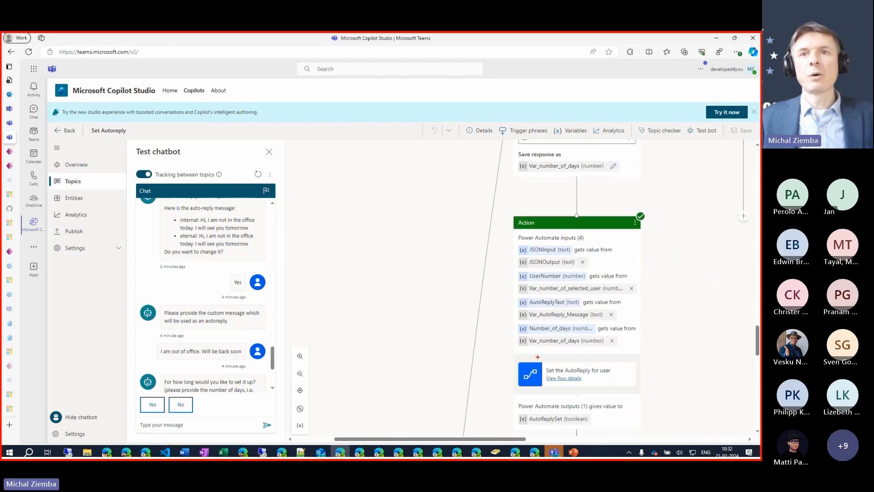
pyautogui.moveTo(529, 356)
pyautogui.mouseDown()
pyautogui.moveTo(505, 364)
pyautogui.moveTo(533, 390)
pyautogui.moveTo(612, 385)
pyautogui.moveTo(585, 357)
pyautogui.moveTo(517, 353)
pyautogui.mouseUp()
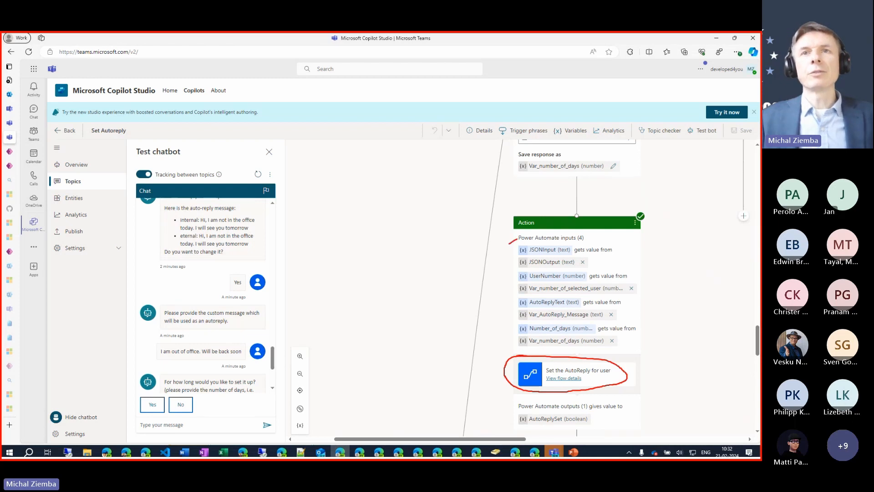
# Step: Bracket the action's four Power Automate inputs, underline Var_number_of_days and Var_AutoReply_Message, and clear the annotations
pyautogui.moveTo(509, 243)
pyautogui.mouseDown()
pyautogui.moveTo(512, 343)
pyautogui.moveTo(562, 345)
pyautogui.mouseUp()
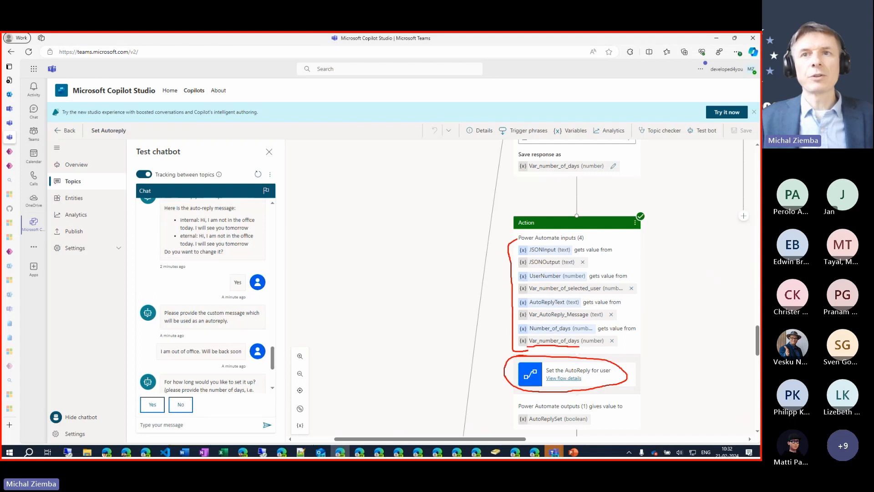
pyautogui.moveTo(530, 320); pyautogui.dragTo(558, 321)
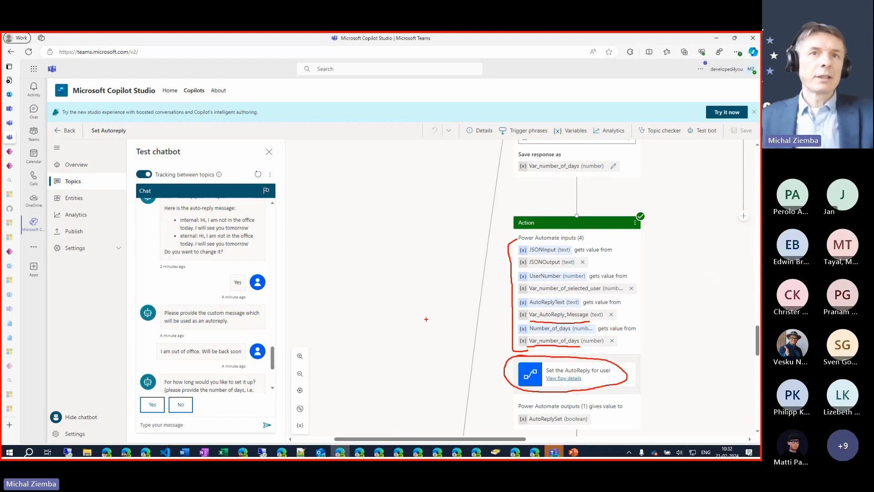
pyautogui.press('Escape')
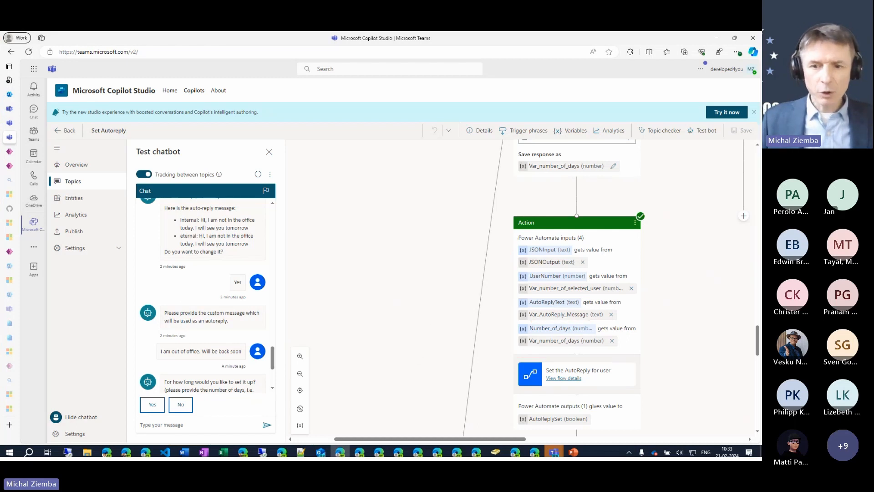
# Step: Switch to the PowerPoint slide show and advance to the slide "Power Automate – Users – Get Direct reports"
pyautogui.hotkey('alt', 'Tab')
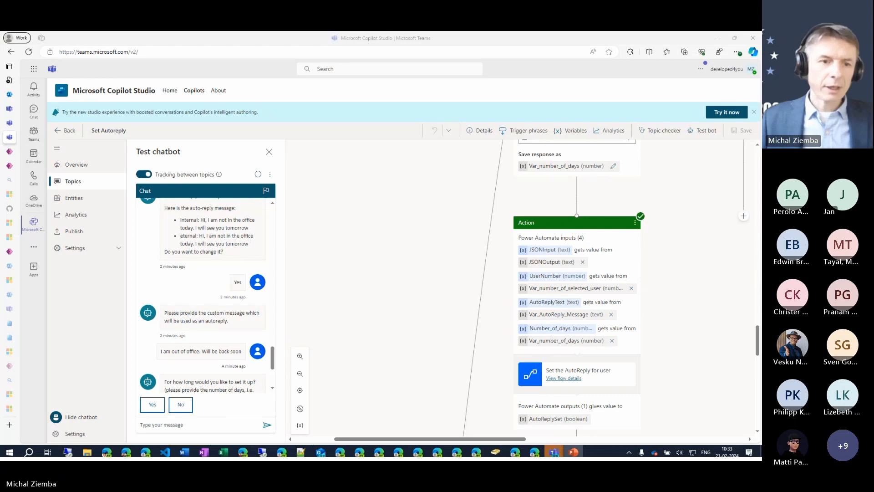
pyautogui.hotkey('alt', 'Tab')
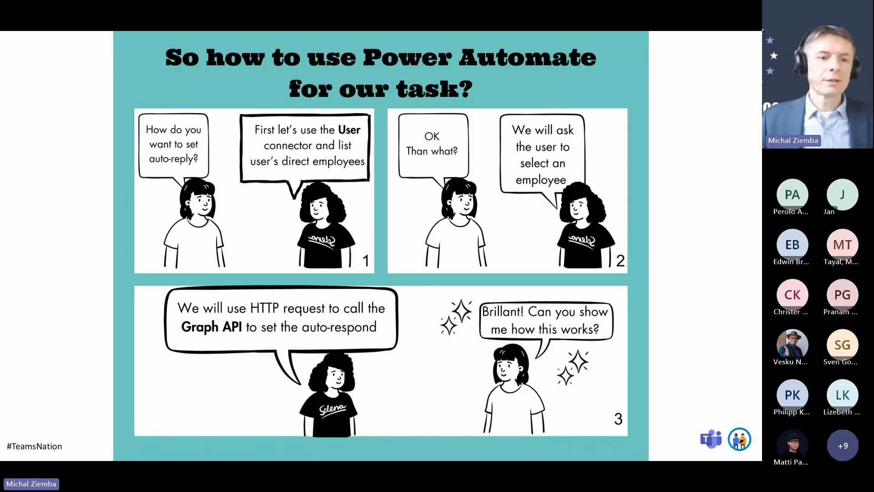
pyautogui.press('Right')
pyautogui.press('Right')
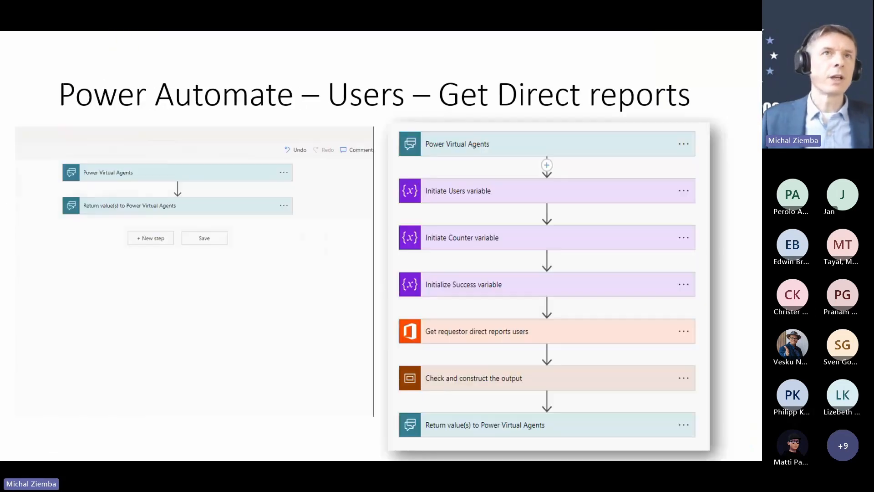